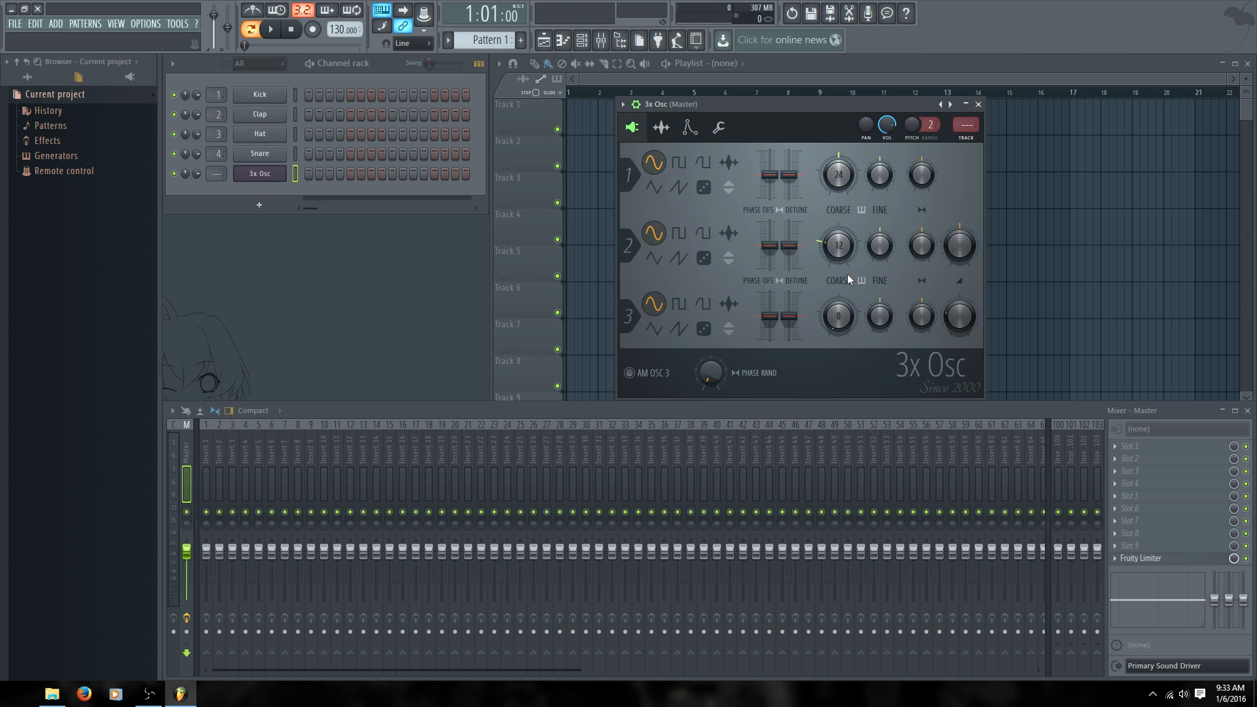
# Step: Reposition the 3x Osc window and look at its volume envelope page before returning to the oscillators
pyautogui.moveTo(807, 104)
pyautogui.mouseDown()
pyautogui.moveTo(827, 139)
pyautogui.moveTo(816, 97)
pyautogui.mouseUp()
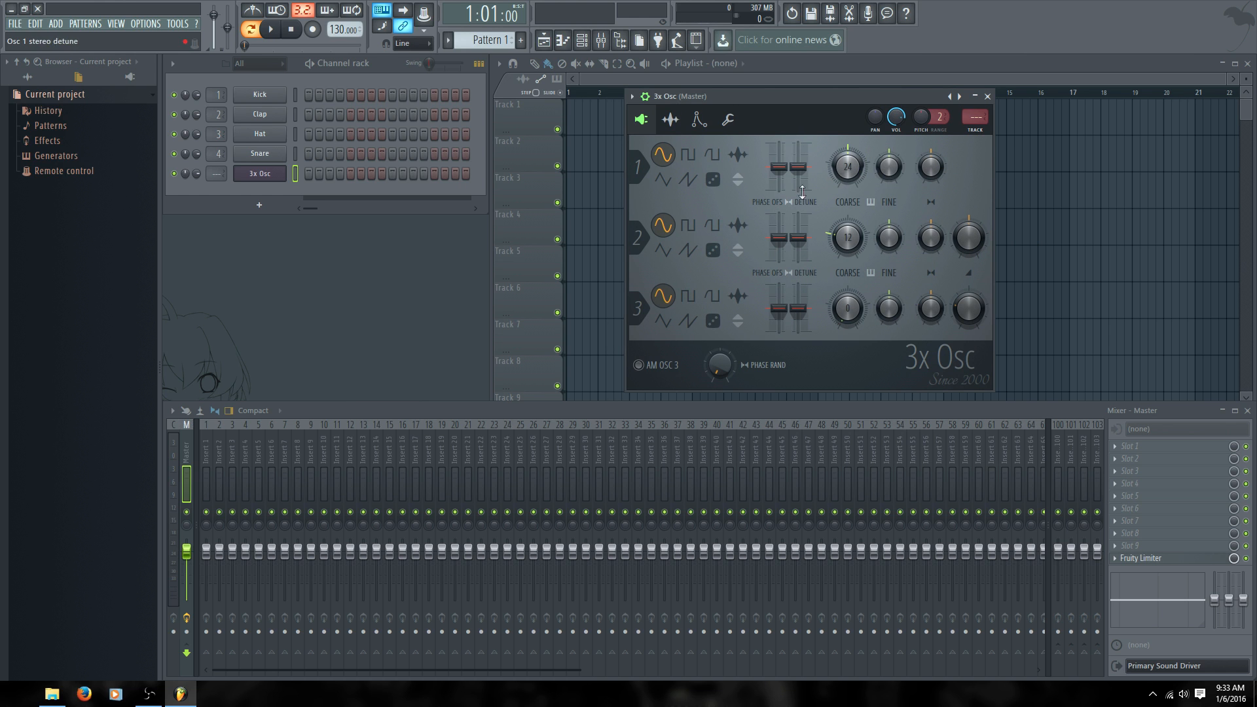
pyautogui.click(699, 119)
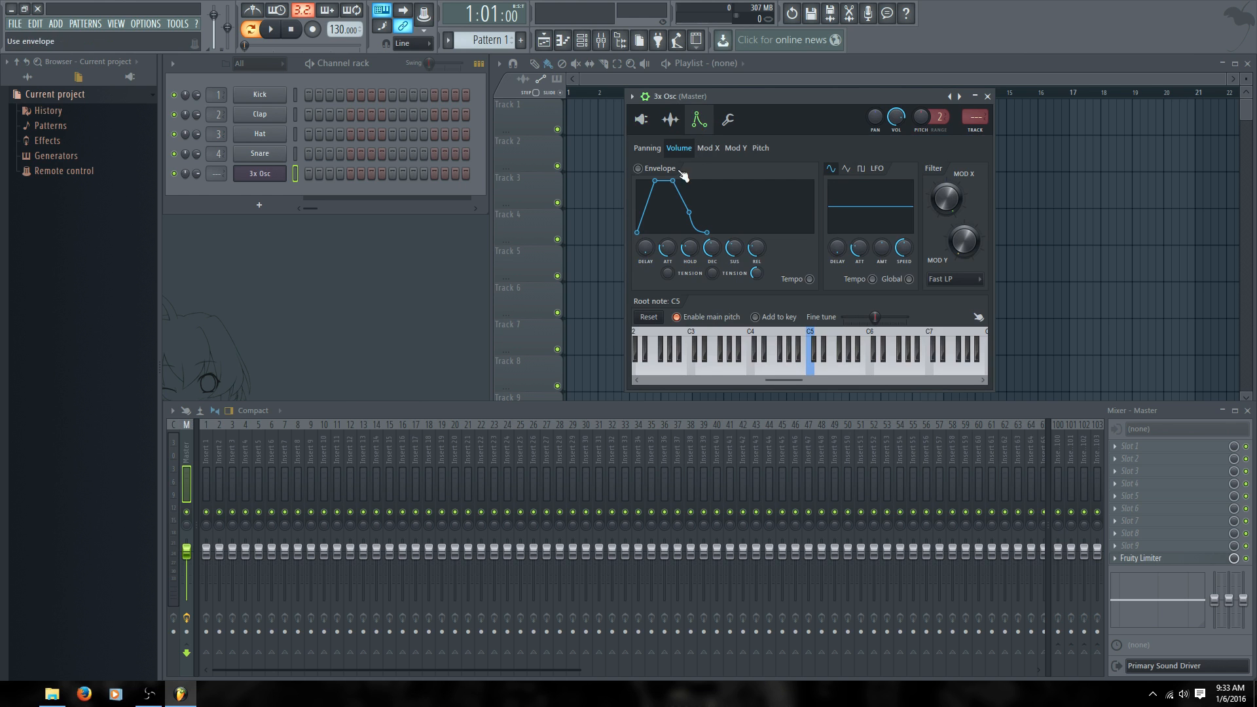
pyautogui.click(641, 119)
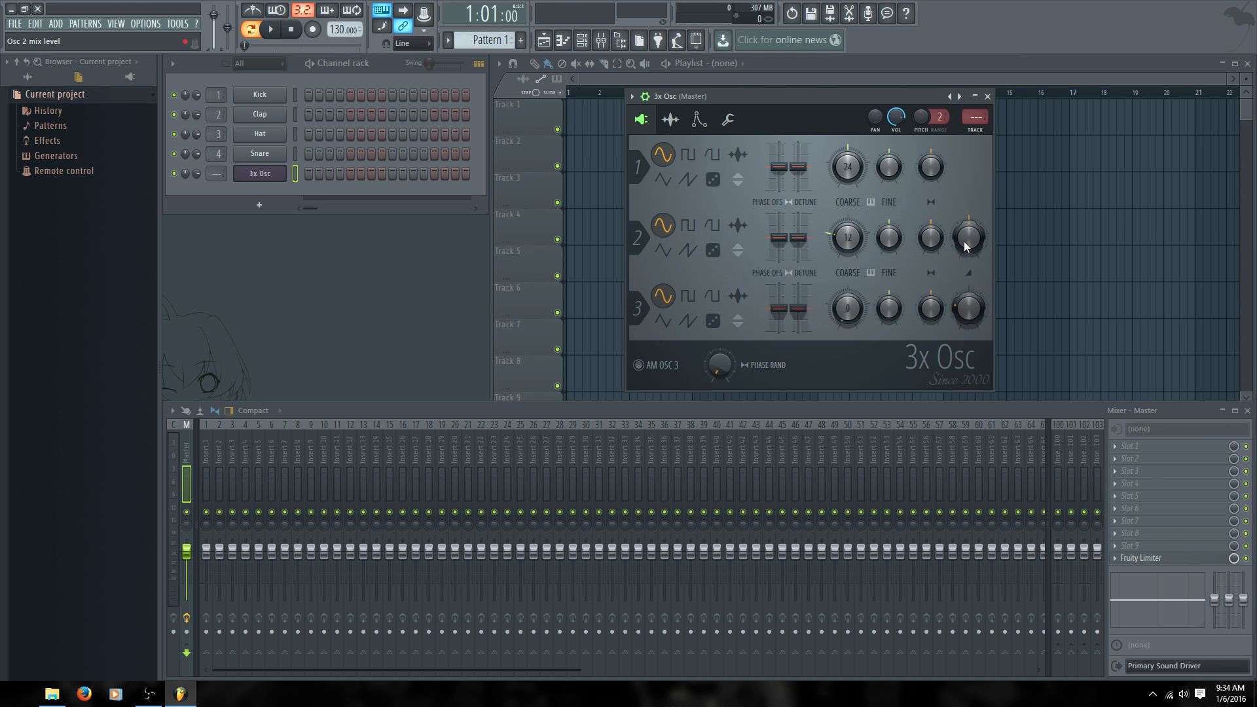
# Step: Adjust oscillator 3's mix level and play a test note
pyautogui.moveTo(961, 309)
pyautogui.mouseDown()
pyautogui.moveTo(959, 238)
pyautogui.moveTo(988, 350)
pyautogui.moveTo(968, 310)
pyautogui.mouseUp()
pyautogui.press('z')
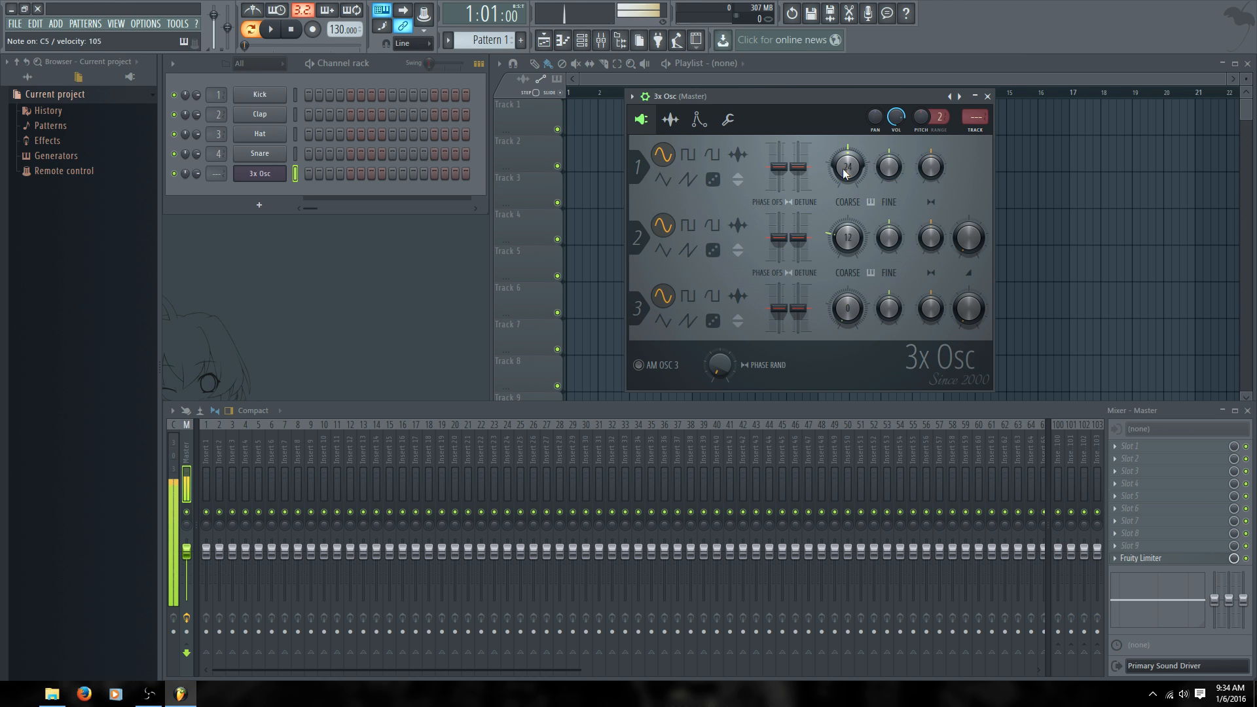
# Step: Try low and high coarse pitch settings on oscillator 1 while playing test notes, ending back at 24 semitones
pyautogui.moveTo(846, 173)
pyautogui.mouseDown()
pyautogui.moveTo(847, 160)
pyautogui.moveTo(846, 188)
pyautogui.moveTo(847, 158)
pyautogui.mouseUp()
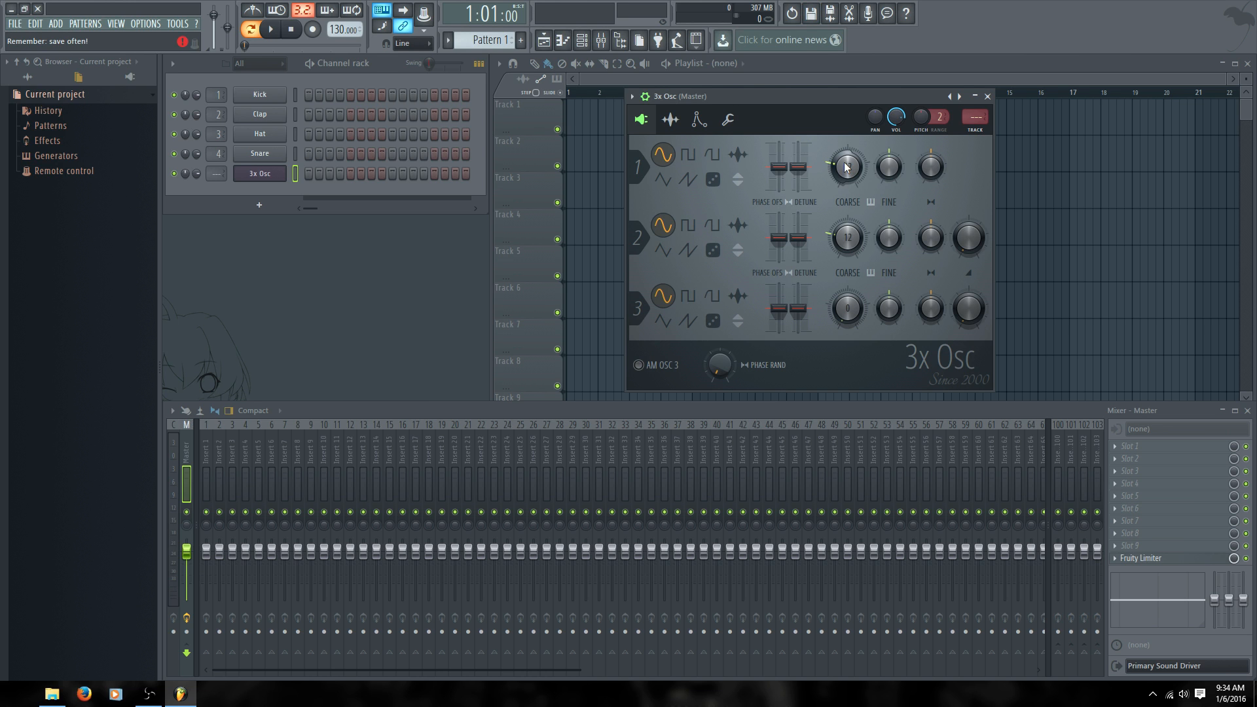
pyautogui.moveTo(841, 166); pyautogui.dragTo(841, 169)
pyautogui.moveTo(847, 167); pyautogui.dragTo(847, 150)
pyautogui.press('v')
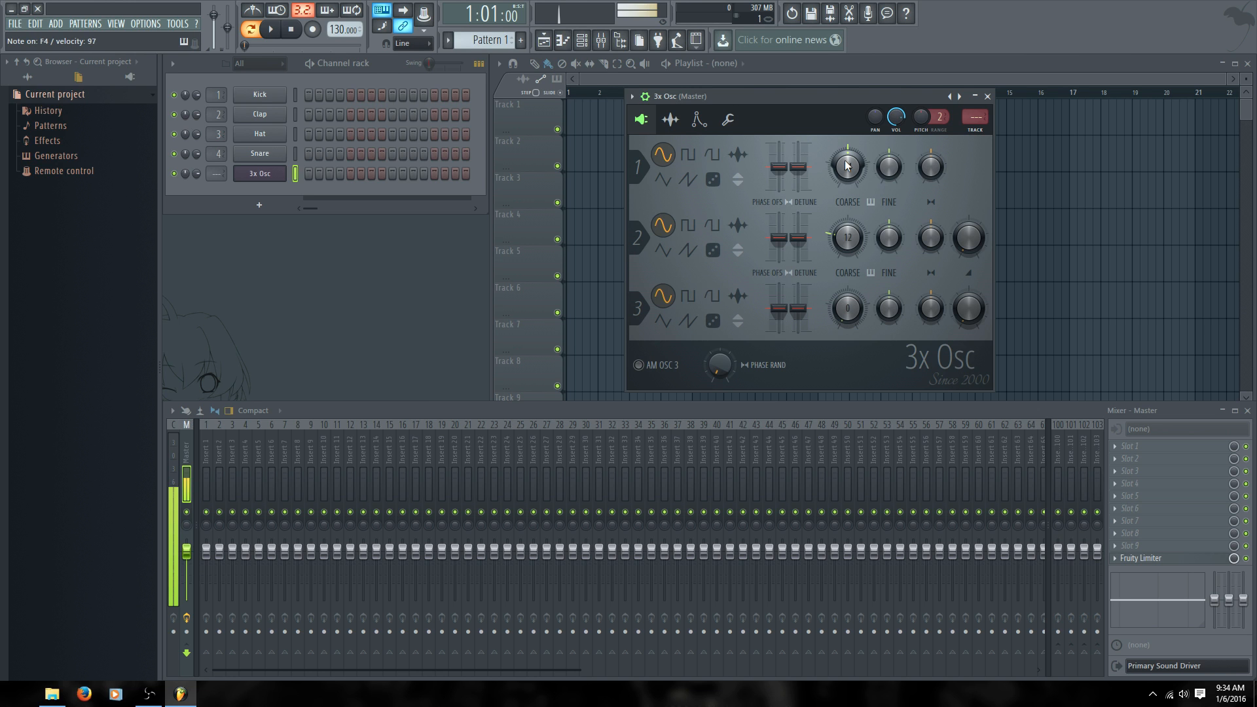
pyautogui.moveTo(847, 166); pyautogui.dragTo(847, 177)
pyautogui.press('v')
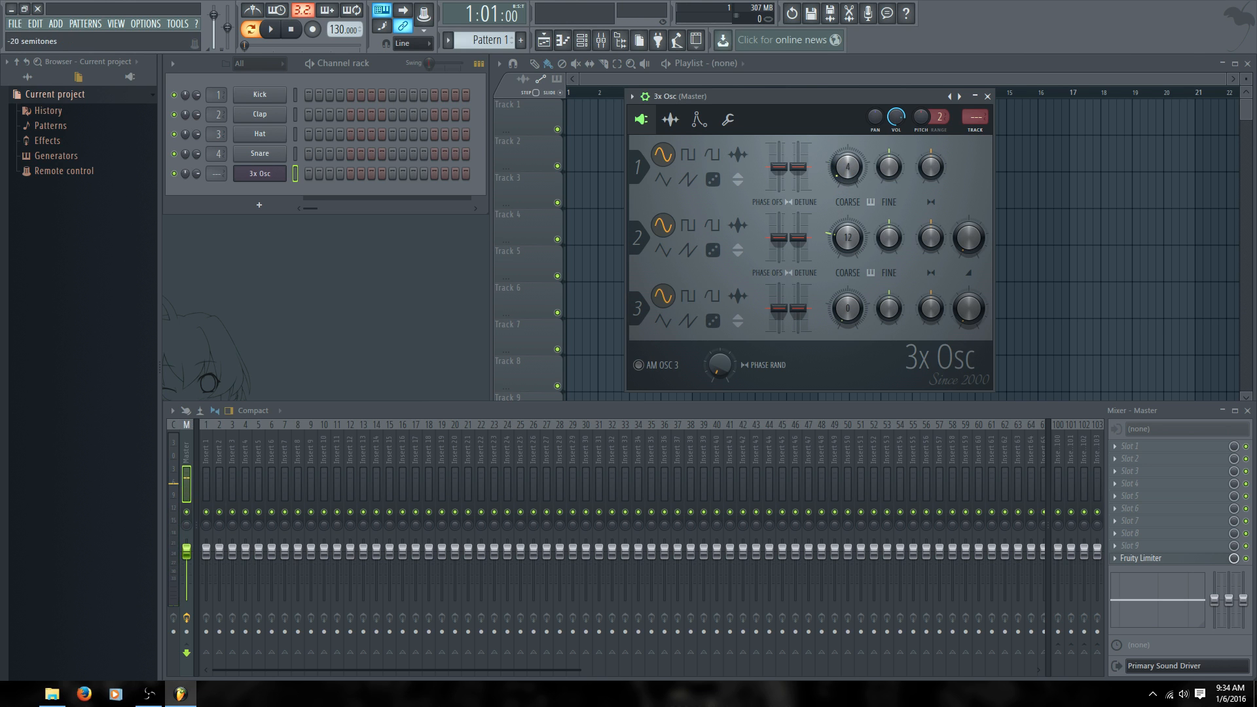
pyautogui.press('v')
pyautogui.moveTo(850, 166); pyautogui.dragTo(883, 180)
# Step: Compare oscillator 1's fine pitch with a one-semitone coarse change while playing test notes, and restore both settings
pyautogui.moveTo(889, 175)
pyautogui.mouseDown()
pyautogui.moveTo(888, 148)
pyautogui.moveTo(884, 165)
pyautogui.mouseUp()
pyautogui.press('v')
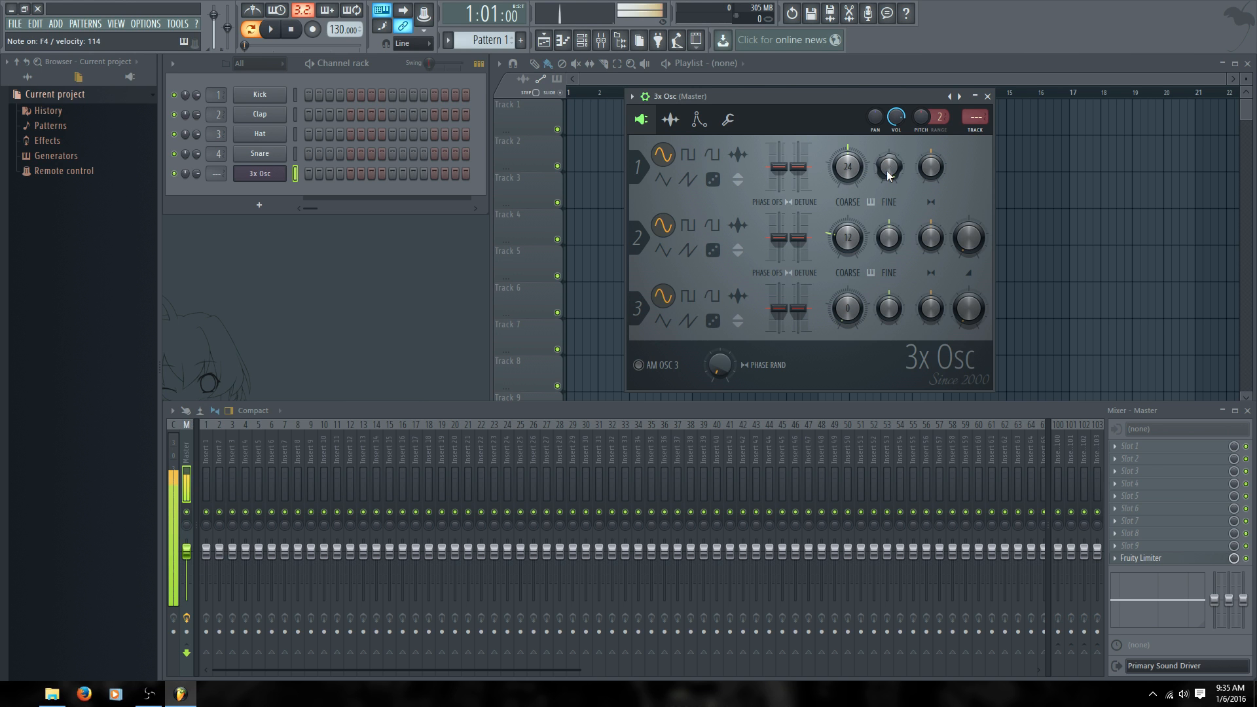
pyautogui.scroll(1, 849, 164)
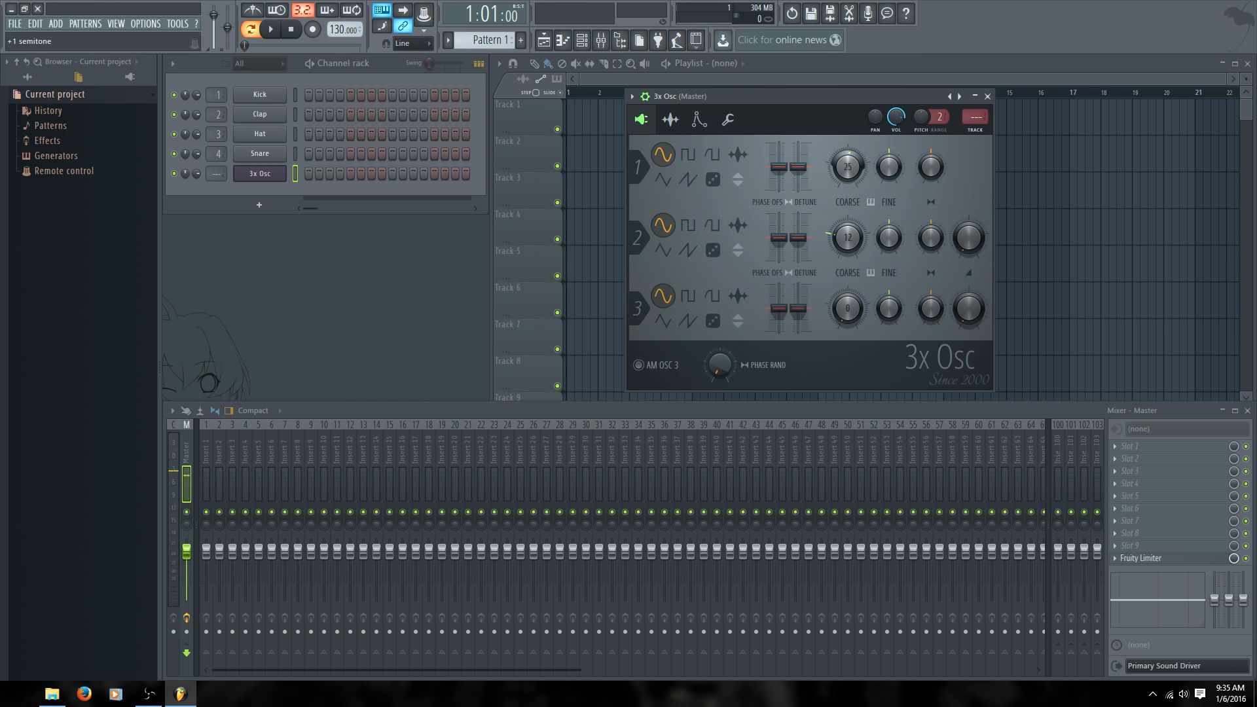
pyautogui.press('v')
pyautogui.moveTo(890, 169); pyautogui.dragTo(889, 195)
# Step: Try panning oscillator 1 to the left and 100% right, and return it to the centre
pyautogui.moveTo(938, 164); pyautogui.dragTo(938, 216)
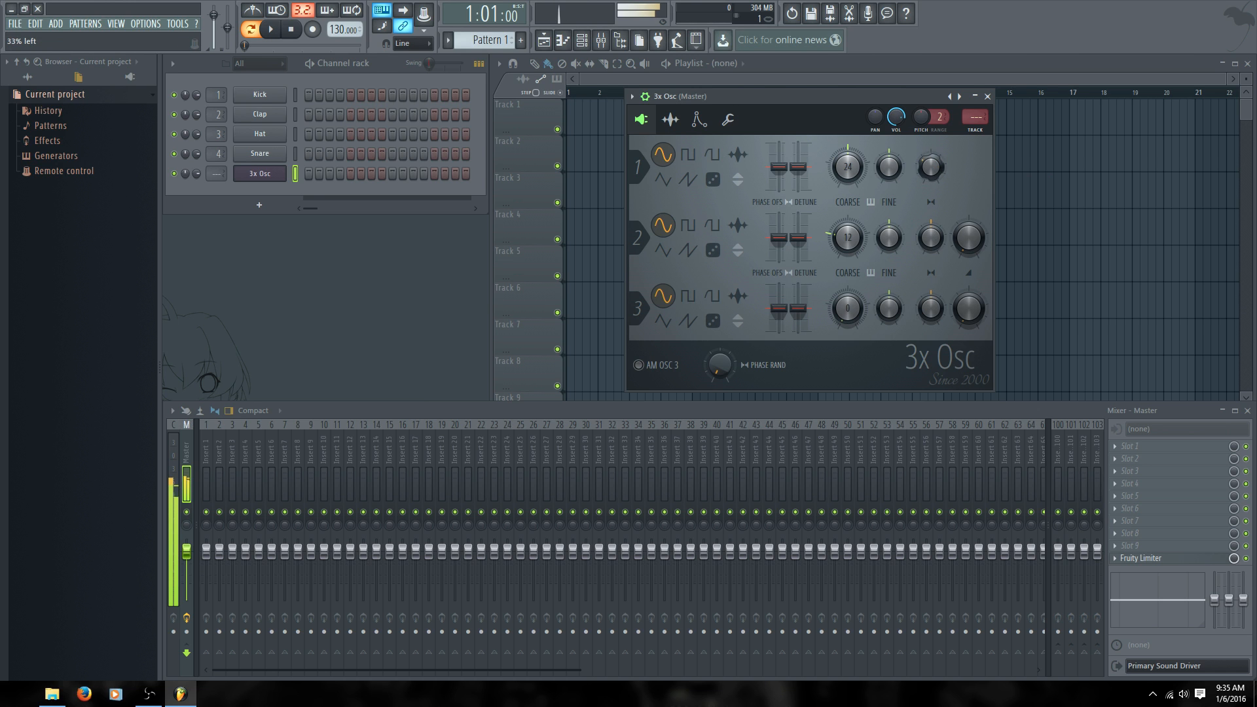
pyautogui.moveTo(932, 167); pyautogui.dragTo(932, 111)
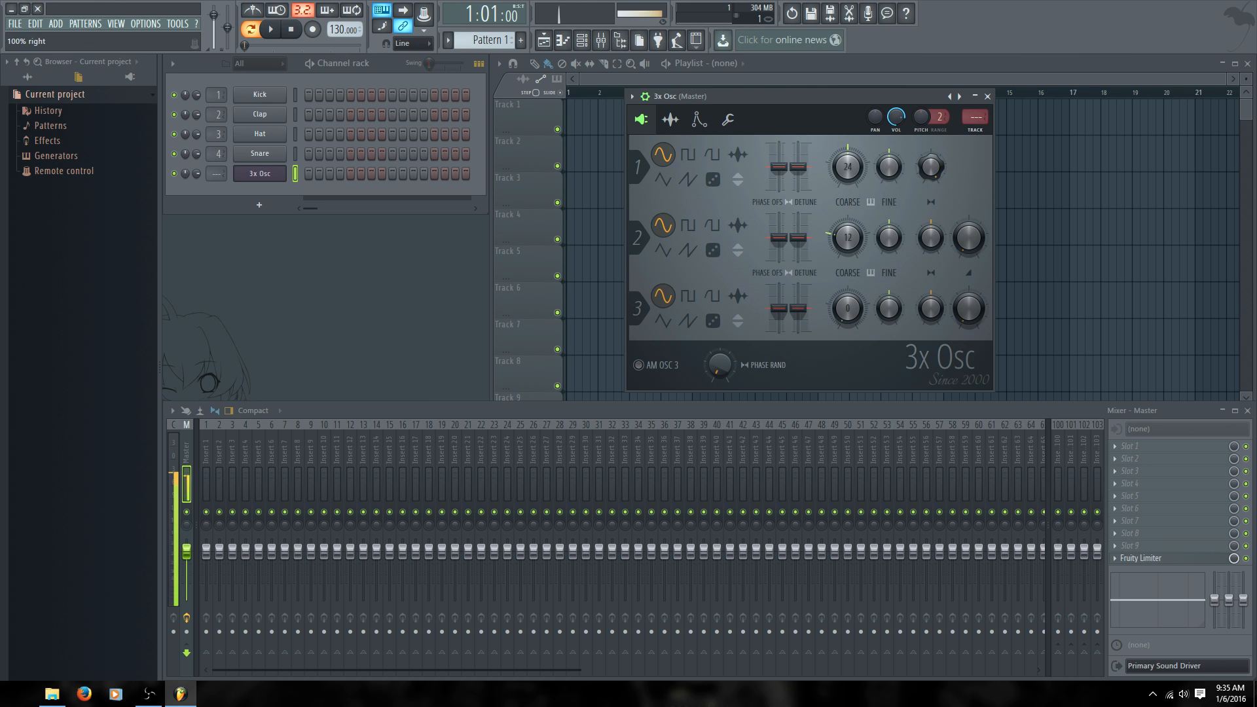
pyautogui.moveTo(931, 167); pyautogui.dragTo(931, 194)
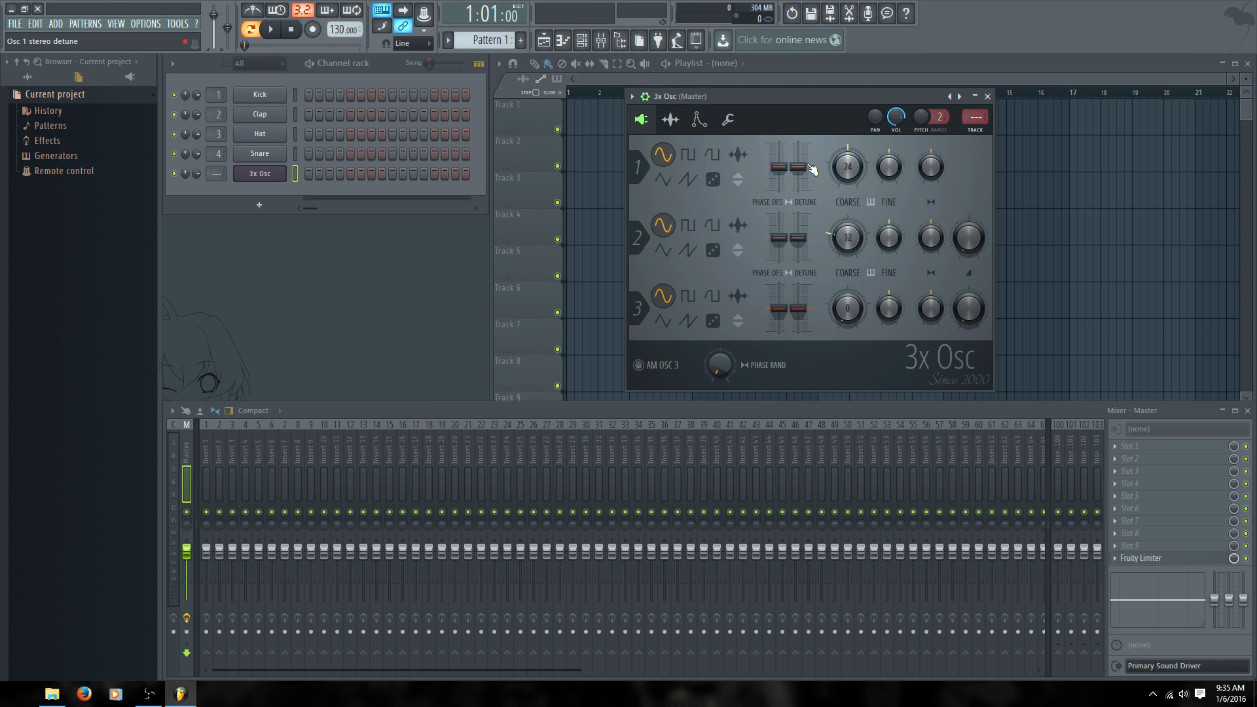
# Step: Switch all three oscillators to the square wave shape
pyautogui.click(687, 155)
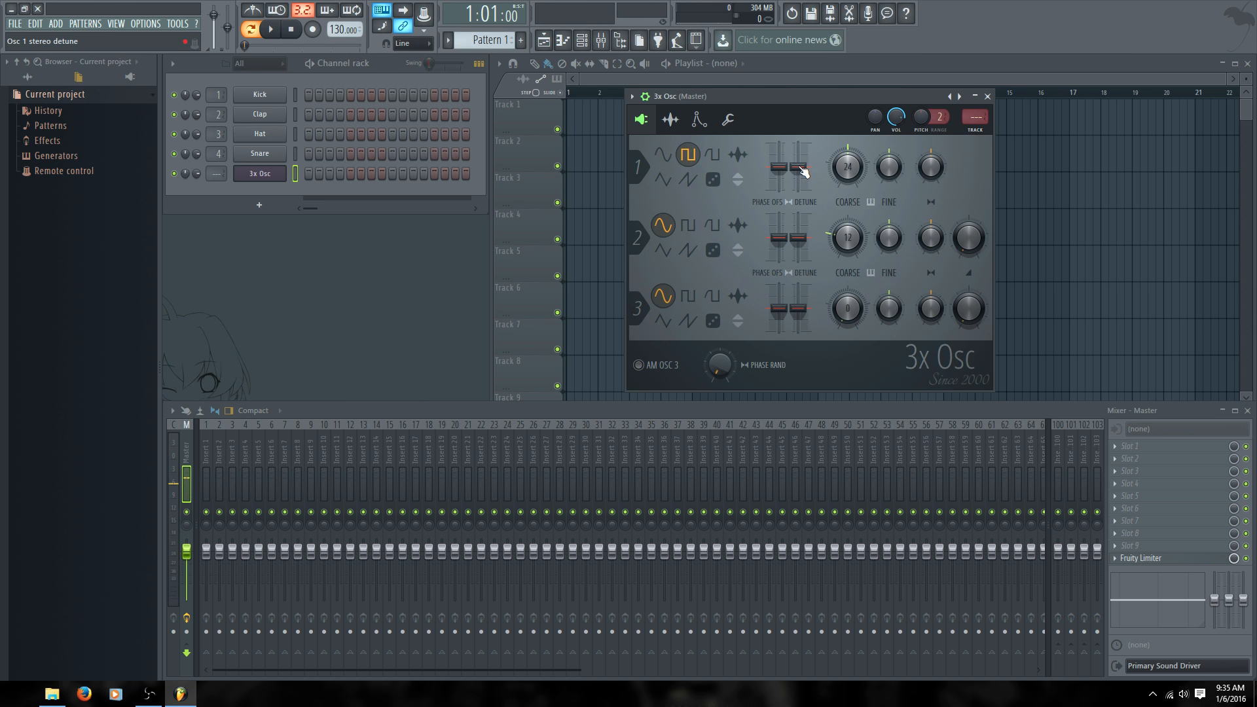
pyautogui.moveTo(801, 171)
pyautogui.mouseDown()
pyautogui.moveTo(801, 143)
pyautogui.moveTo(798, 189)
pyautogui.moveTo(798, 167)
pyautogui.mouseUp()
pyautogui.click(687, 225)
pyautogui.click(688, 295)
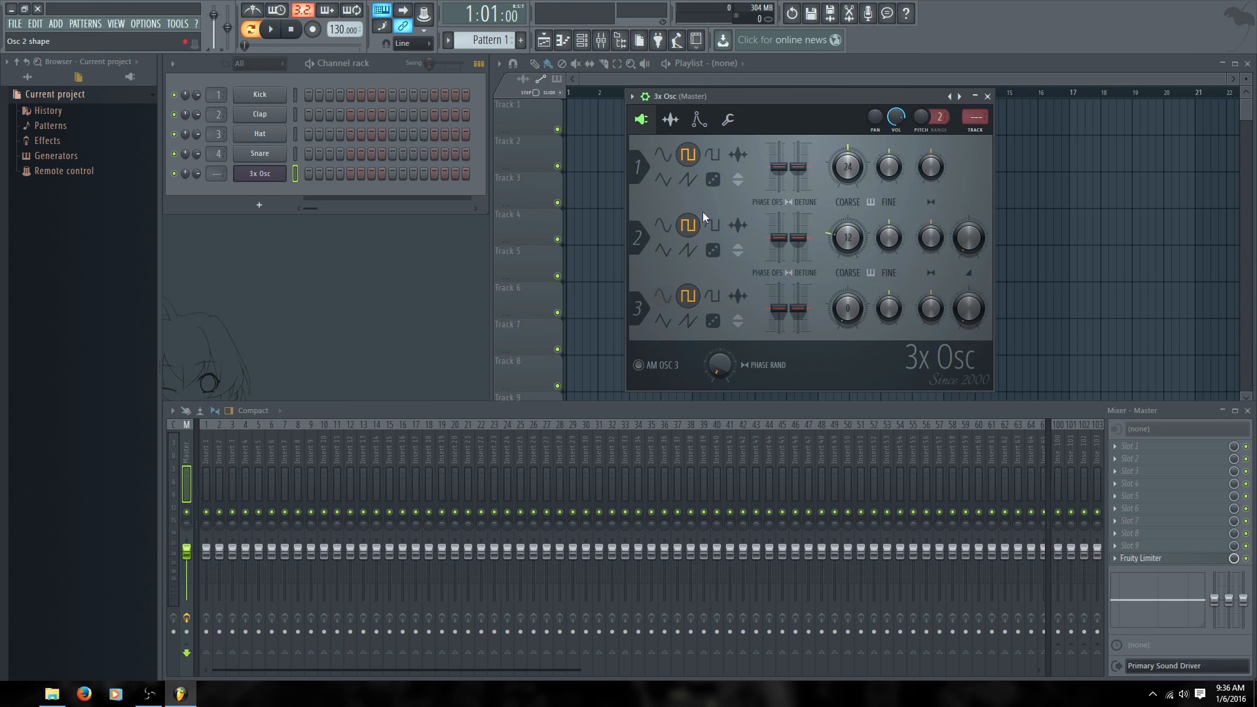
# Step: Set the coarse pitch of oscillators 2 and 3 to 24 and adjust both of their mix levels
pyautogui.moveTo(845, 235); pyautogui.dragTo(846, 221)
pyautogui.moveTo(847, 309); pyautogui.dragTo(847, 292)
pyautogui.moveTo(969, 307); pyautogui.dragTo(968, 290)
pyautogui.moveTo(969, 239); pyautogui.dragTo(968, 232)
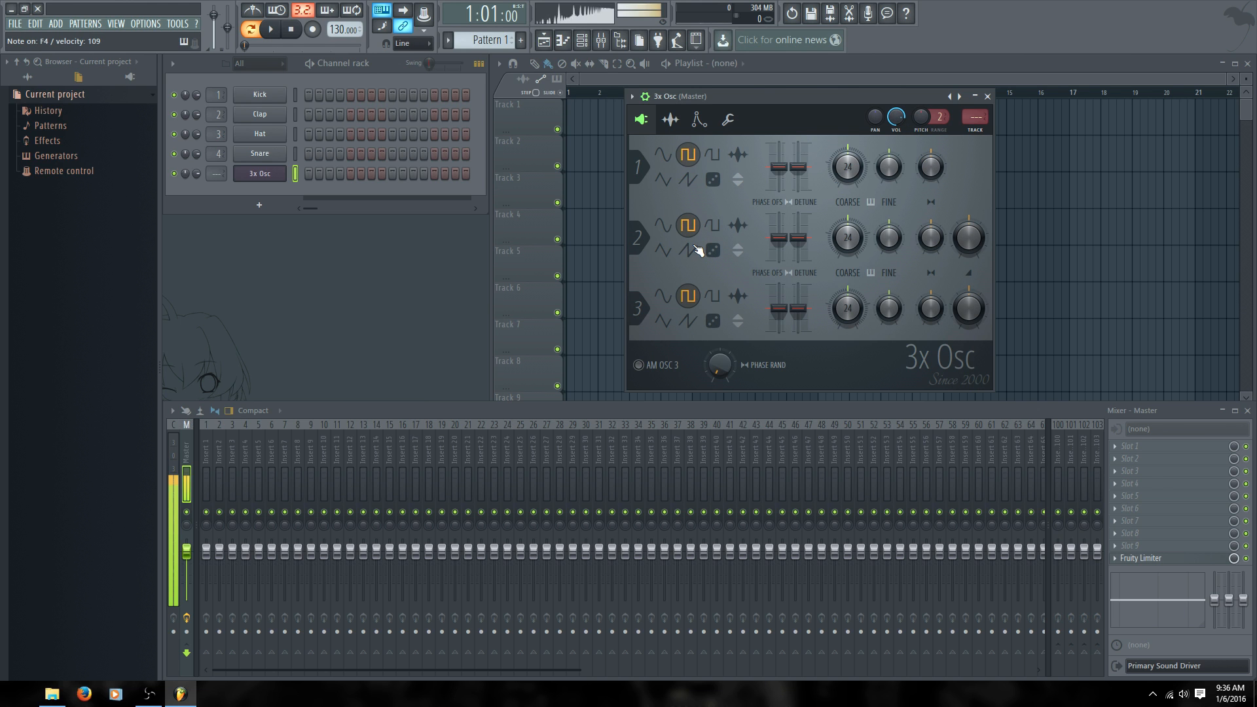
pyautogui.moveTo(952, 234)
pyautogui.mouseDown()
pyautogui.moveTo(952, 268)
pyautogui.moveTo(957, 235)
pyautogui.mouseUp()
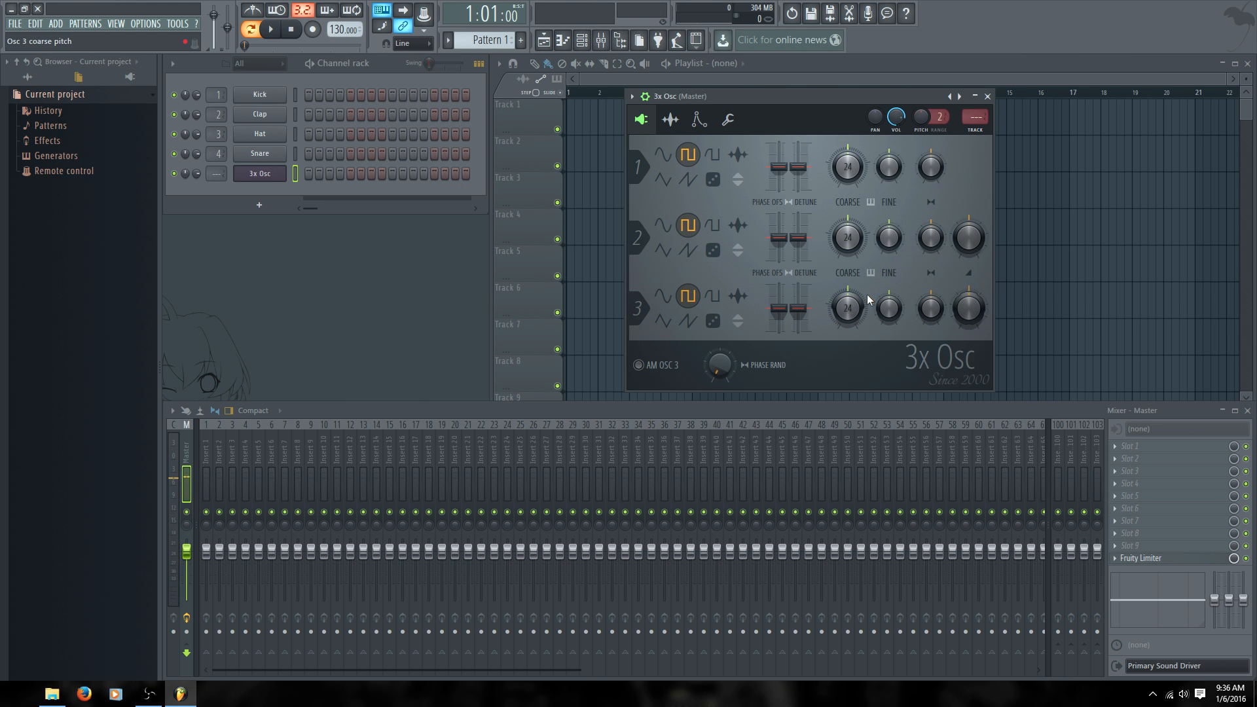
# Step: Try stereo detune on oscillators 2 and 3, raising oscillator 2 to near maximum and setting oscillator 3 slightly below centre
pyautogui.moveTo(798, 238); pyautogui.dragTo(798, 225)
pyautogui.moveTo(799, 308); pyautogui.dragTo(798, 284)
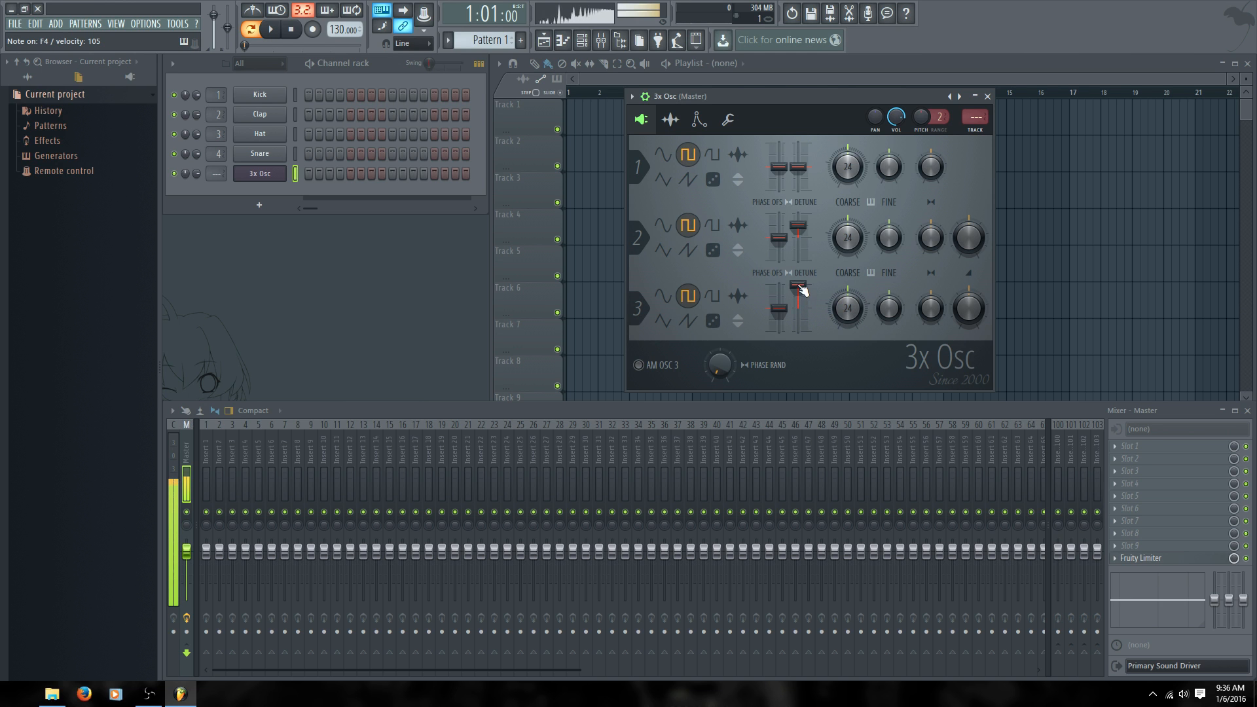
pyautogui.moveTo(802, 290)
pyautogui.mouseDown()
pyautogui.moveTo(802, 333)
pyautogui.moveTo(797, 314)
pyautogui.mouseUp()
pyautogui.moveTo(798, 224)
pyautogui.mouseDown()
pyautogui.moveTo(798, 261)
pyautogui.moveTo(798, 214)
pyautogui.mouseUp()
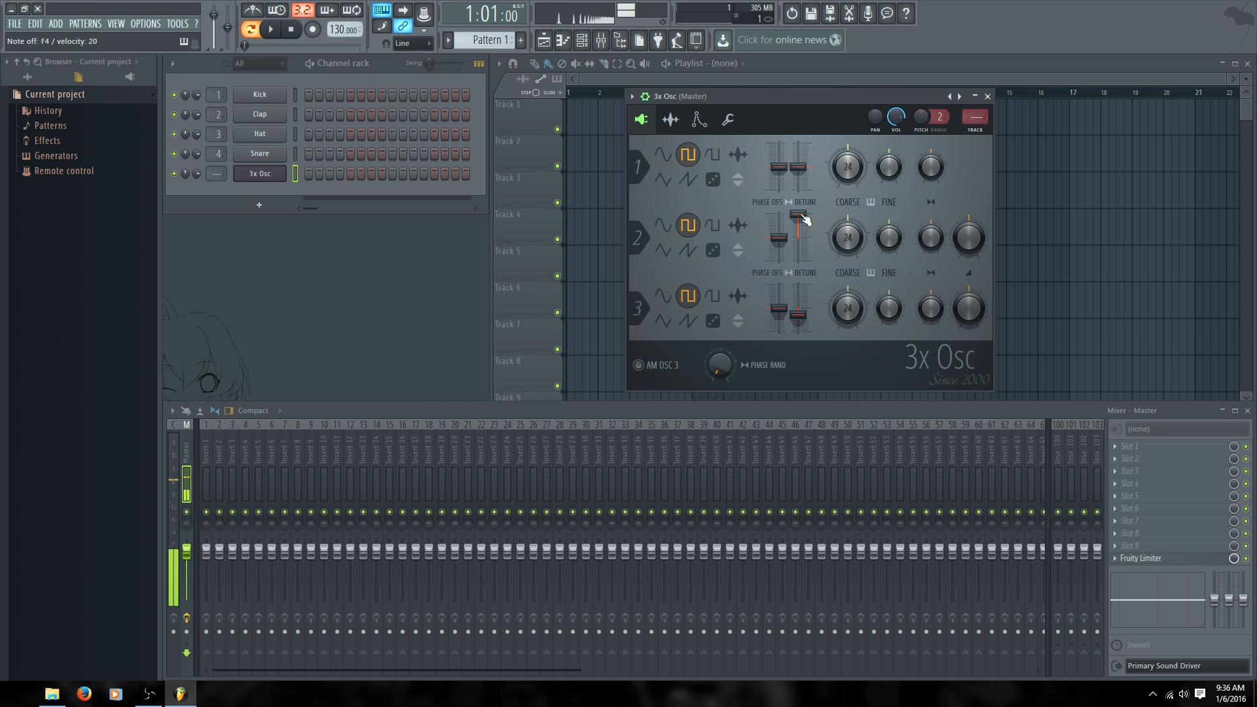
# Step: Switch all three oscillators to the sawtooth wave and play a test note
pyautogui.click(688, 179)
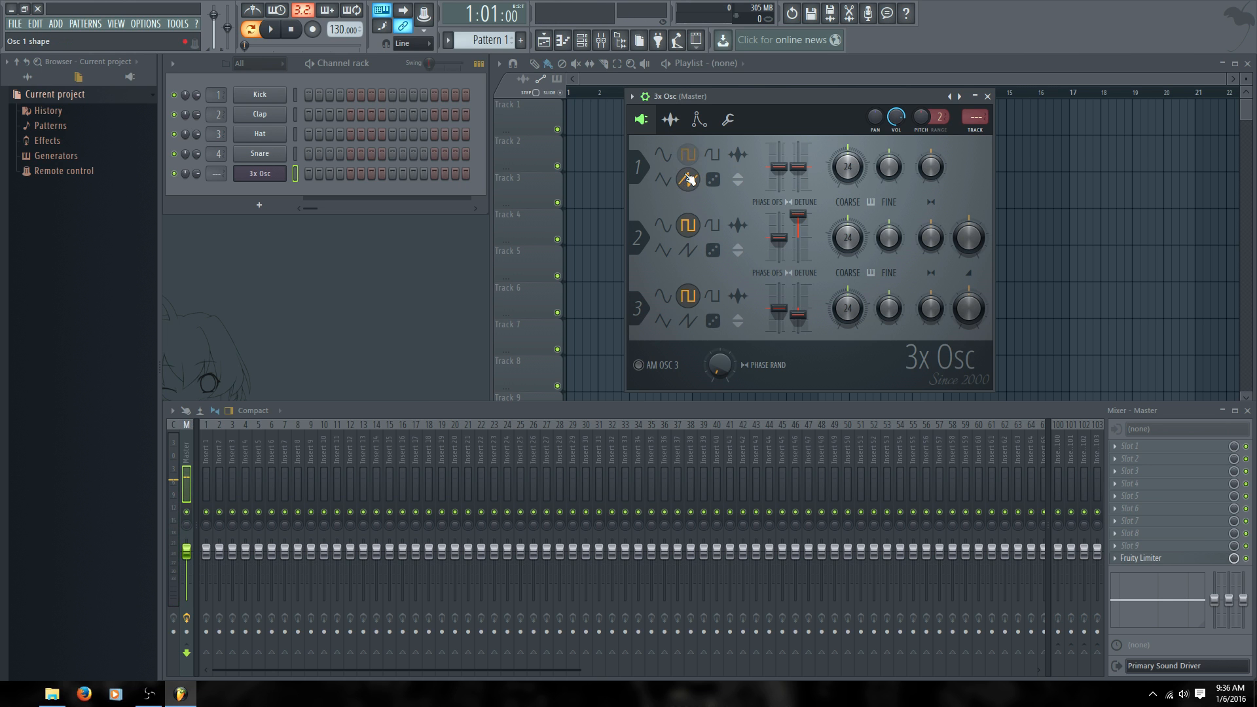
pyautogui.click(687, 250)
pyautogui.click(689, 320)
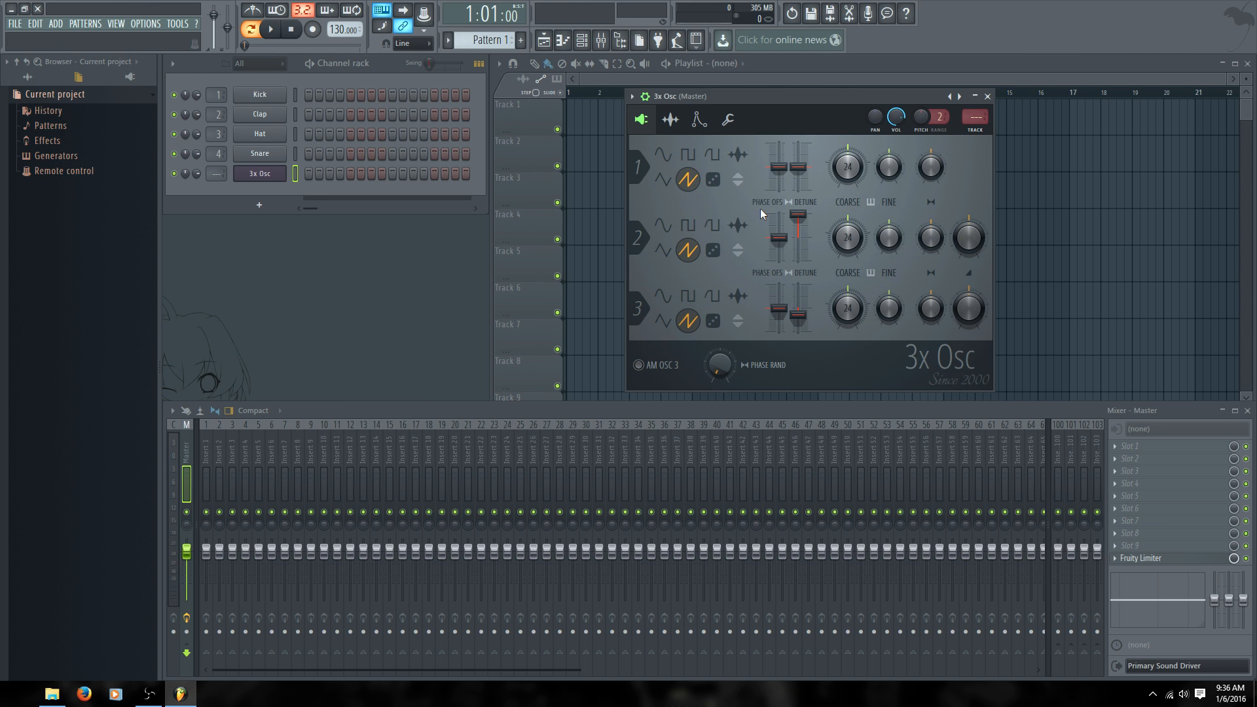
pyautogui.press('z')
# Step: Return the stereo detune of oscillators 2 and 3 to the centre
pyautogui.moveTo(822, 89)
pyautogui.mouseDown()
pyautogui.moveTo(794, 97)
pyautogui.moveTo(811, 79)
pyautogui.mouseUp()
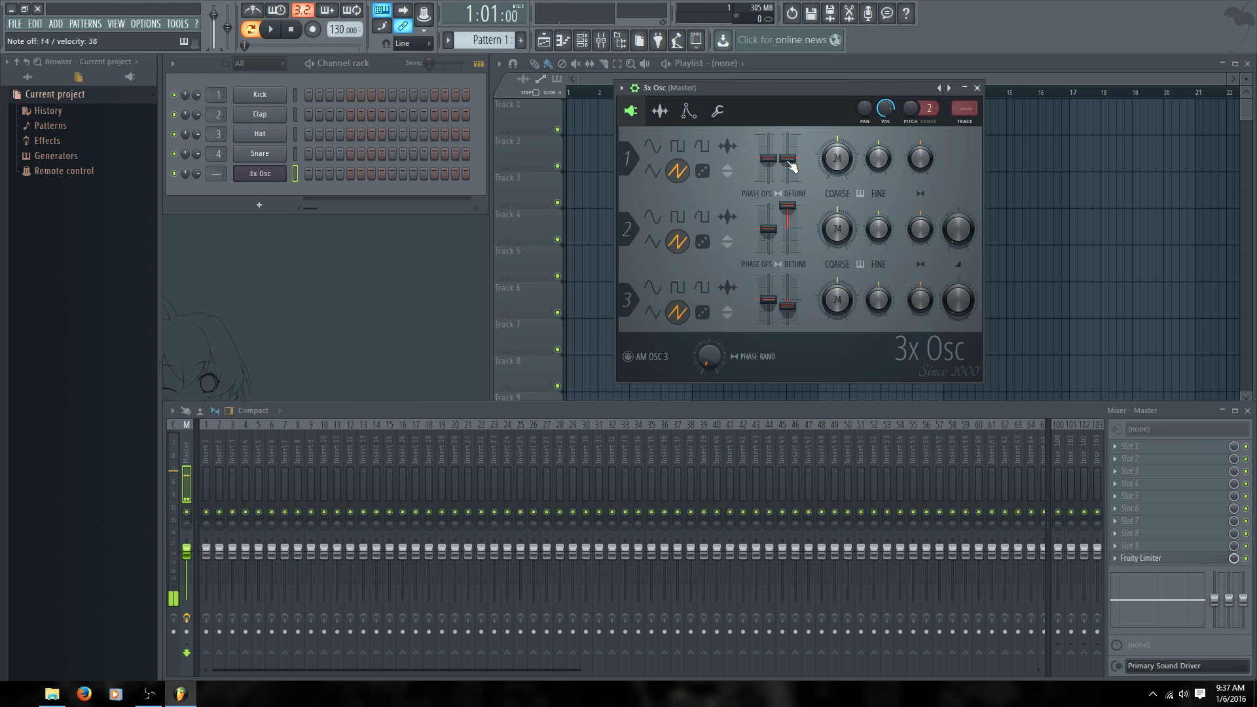
pyautogui.moveTo(793, 165); pyautogui.dragTo(769, 155)
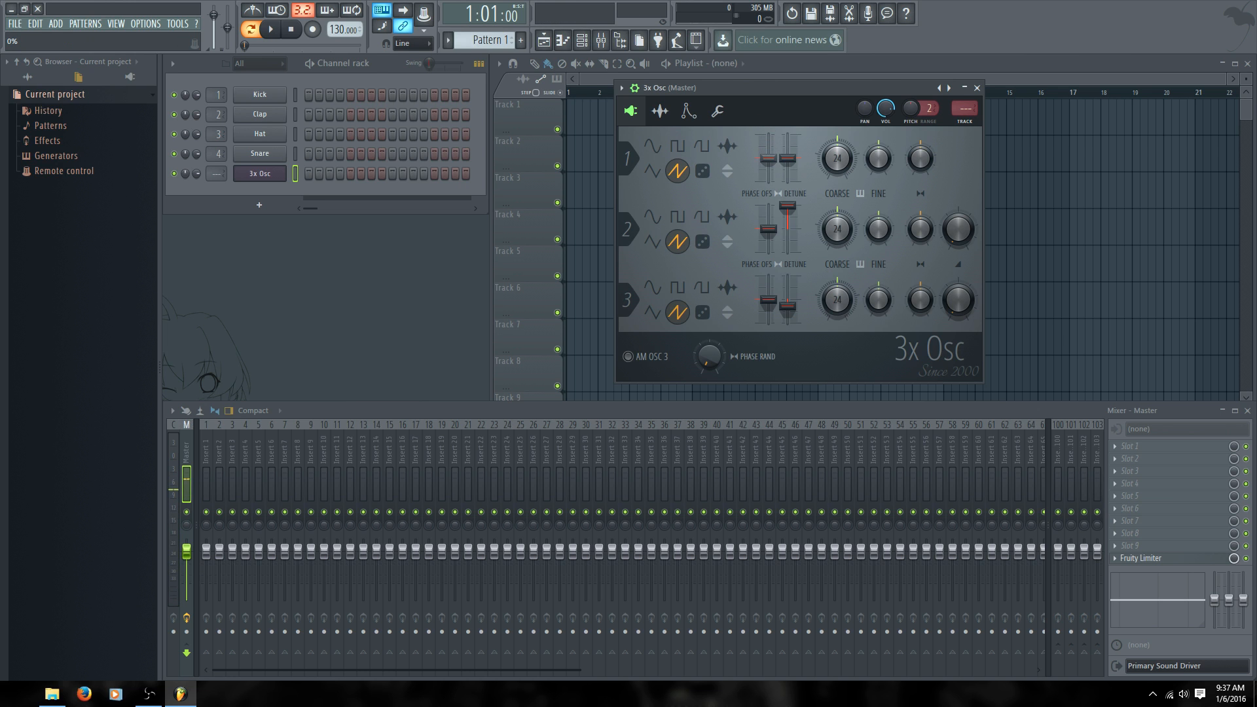
pyautogui.moveTo(787, 207); pyautogui.dragTo(788, 229)
pyautogui.moveTo(787, 305); pyautogui.dragTo(787, 300)
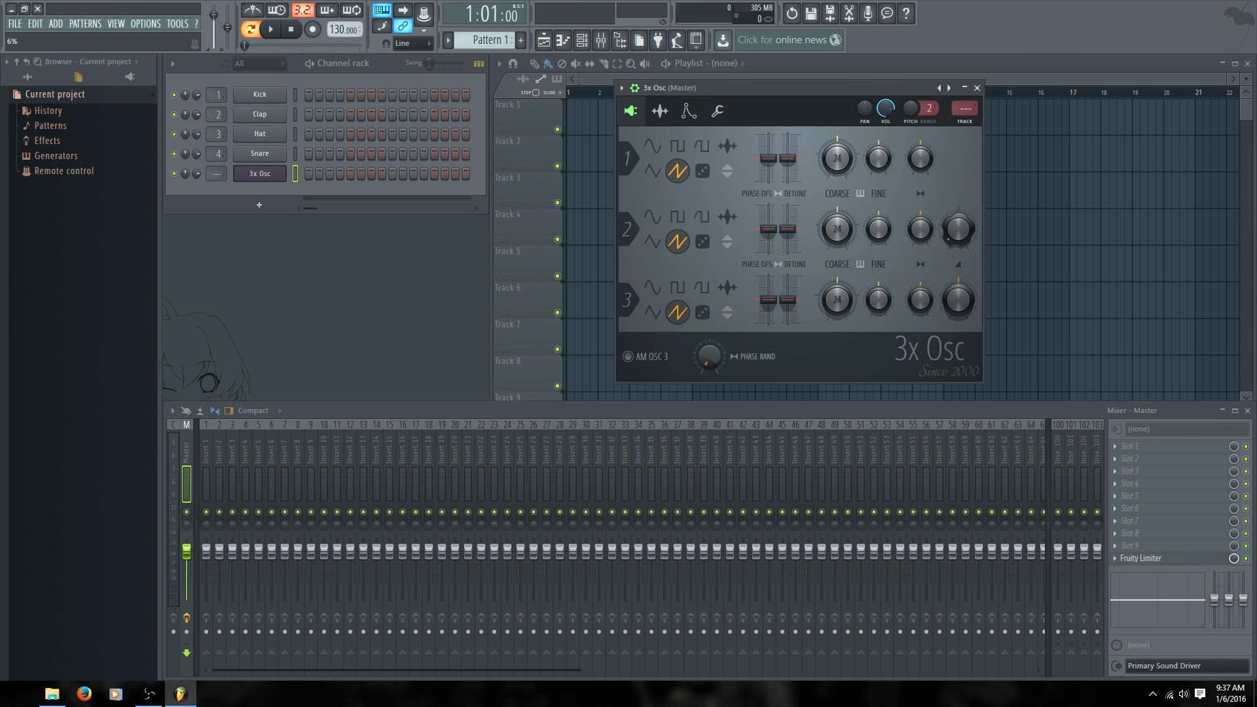
# Step: Try a square wave on oscillator 2 and a triangle wave on oscillator 3, and play a test note
pyautogui.click(678, 217)
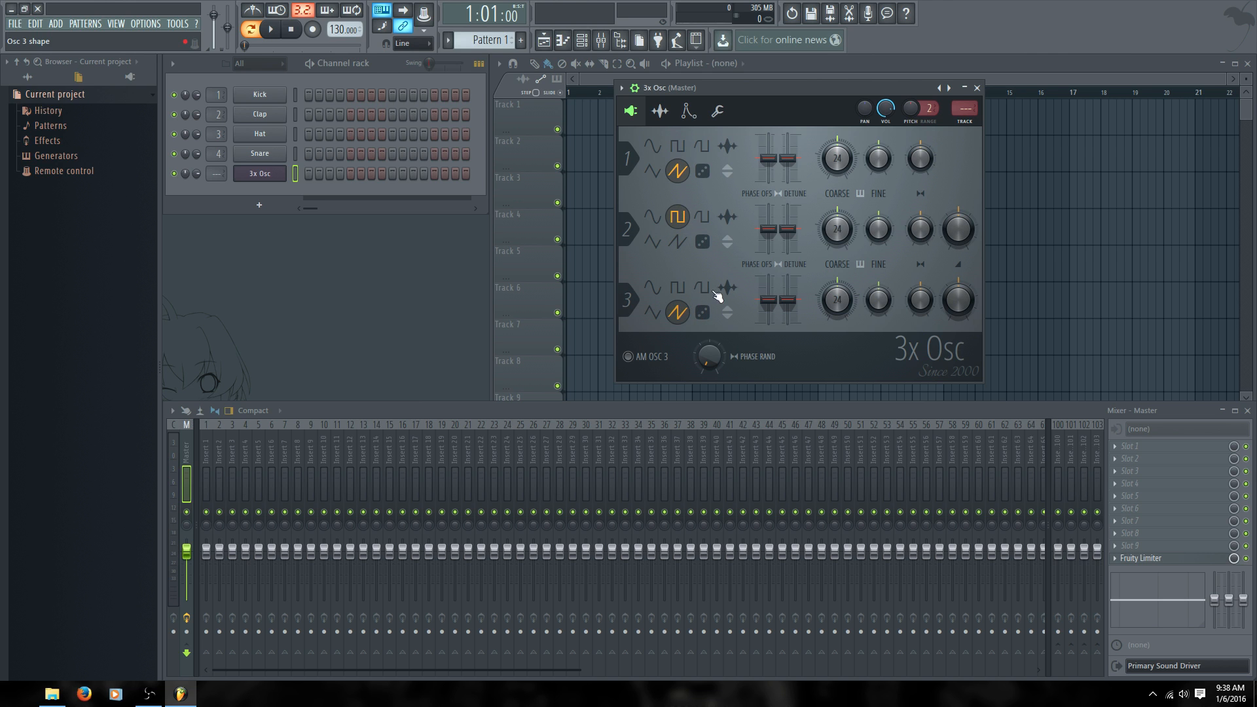
pyautogui.click(653, 313)
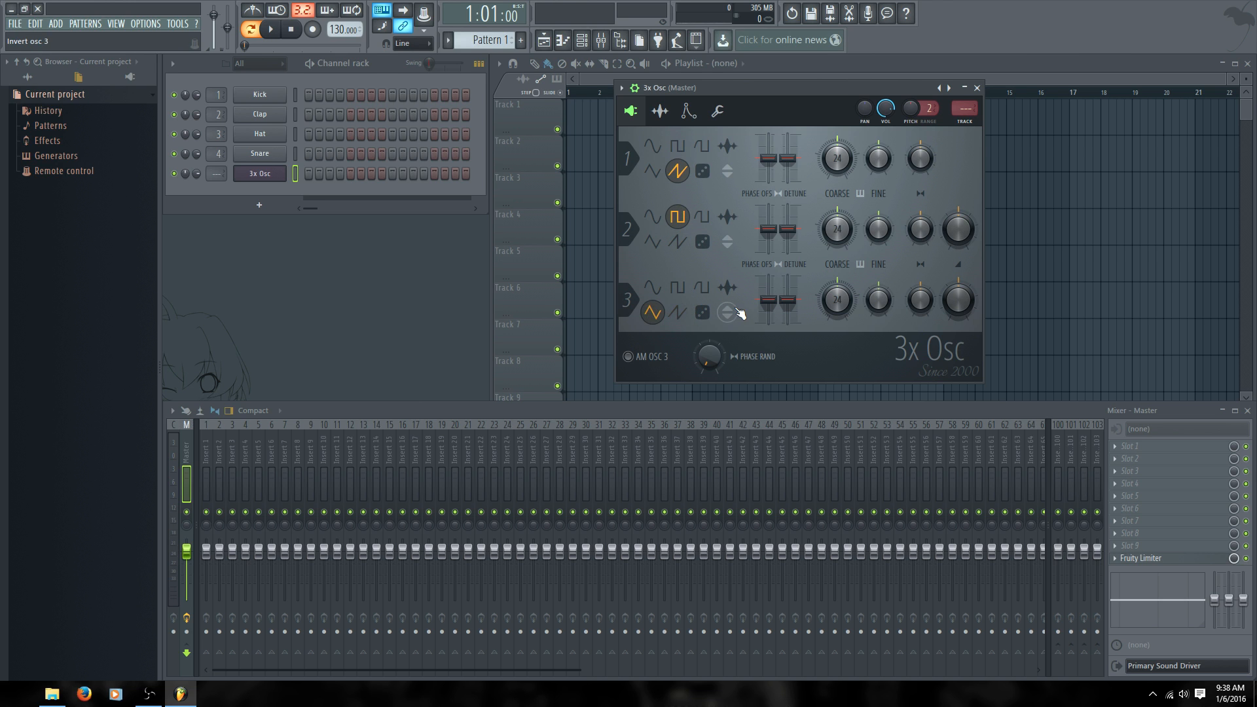
pyautogui.press('z')
# Step: Try oscillator 1's phase offset and the phase randomness setting, leaving the phase offset centred
pyautogui.moveTo(774, 162)
pyautogui.mouseDown()
pyautogui.moveTo(774, 149)
pyautogui.moveTo(774, 184)
pyautogui.moveTo(766, 160)
pyautogui.mouseUp()
pyautogui.moveTo(703, 355); pyautogui.dragTo(703, 377)
pyautogui.moveTo(768, 158)
pyautogui.mouseDown()
pyautogui.moveTo(768, 144)
pyautogui.moveTo(768, 182)
pyautogui.moveTo(768, 159)
pyautogui.mouseUp()
# Step: Enable the volume envelope and return to the oscillator settings
pyautogui.click(687, 113)
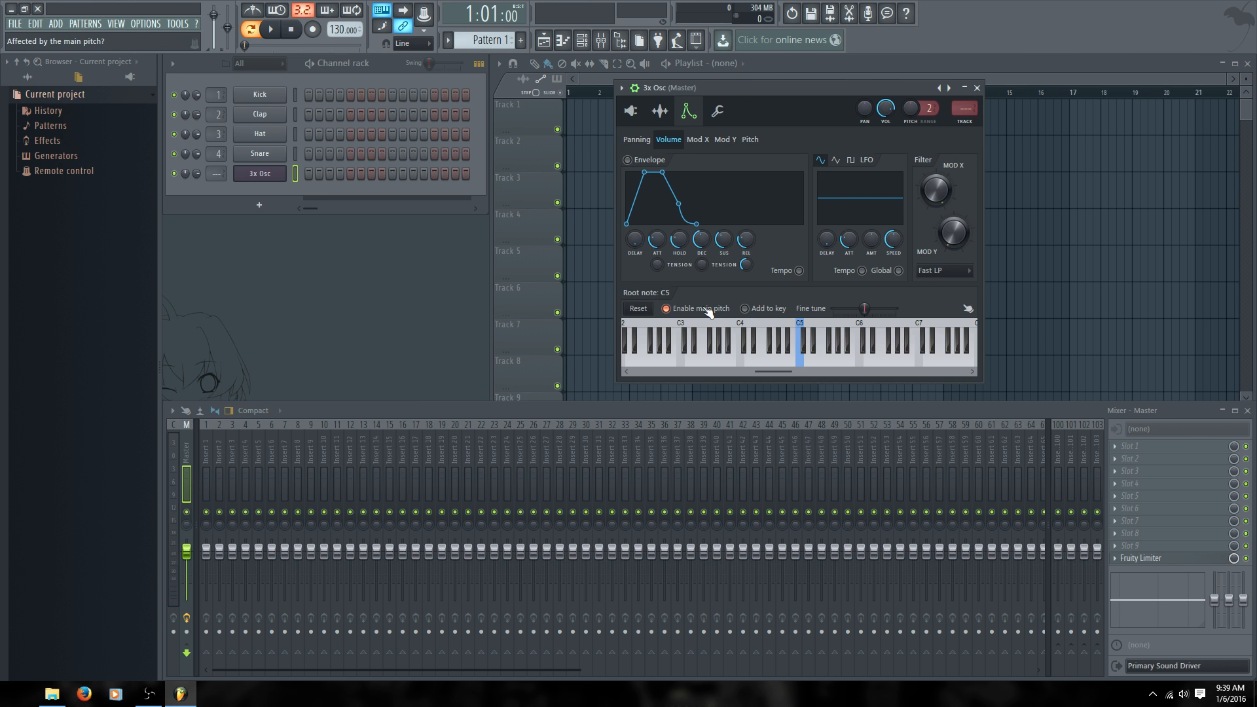
pyautogui.click(627, 160)
pyautogui.click(631, 110)
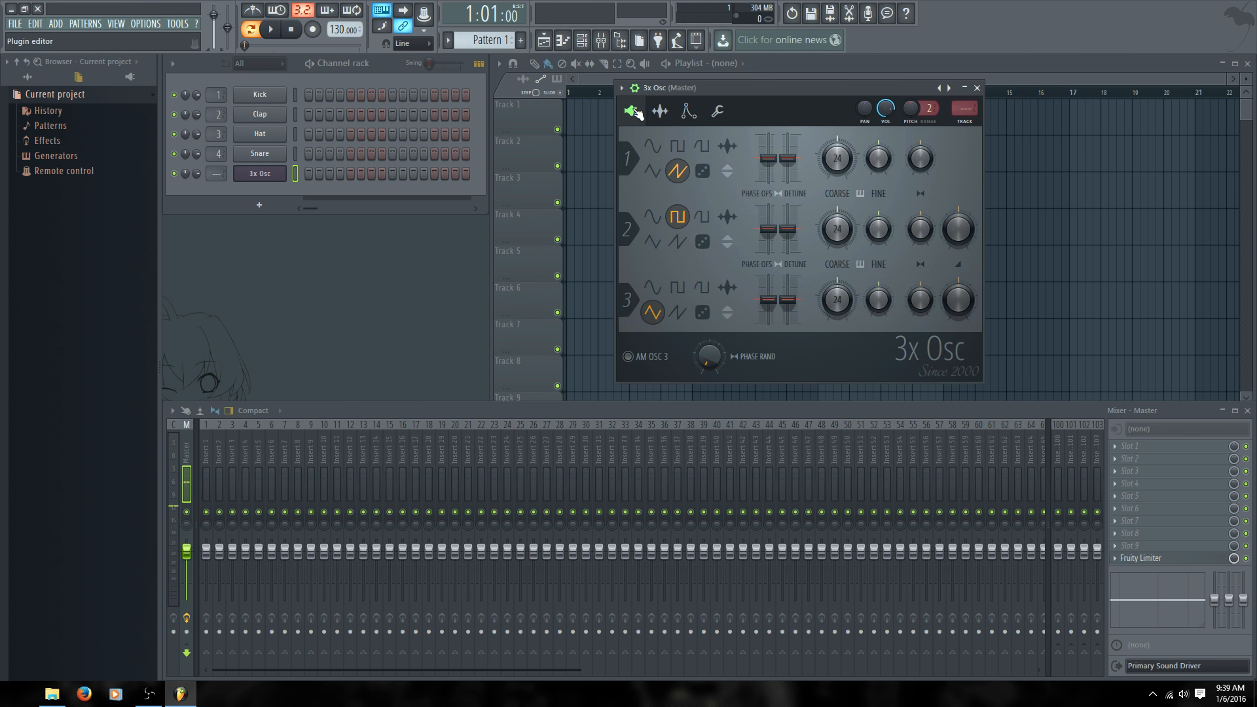
# Step: Switch oscillators 2 and 3 to sawtooth, and offset stereo detune upward on oscillator 1 and downward on oscillator 3
pyautogui.click(678, 242)
pyautogui.click(677, 312)
pyautogui.moveTo(788, 158); pyautogui.dragTo(788, 142)
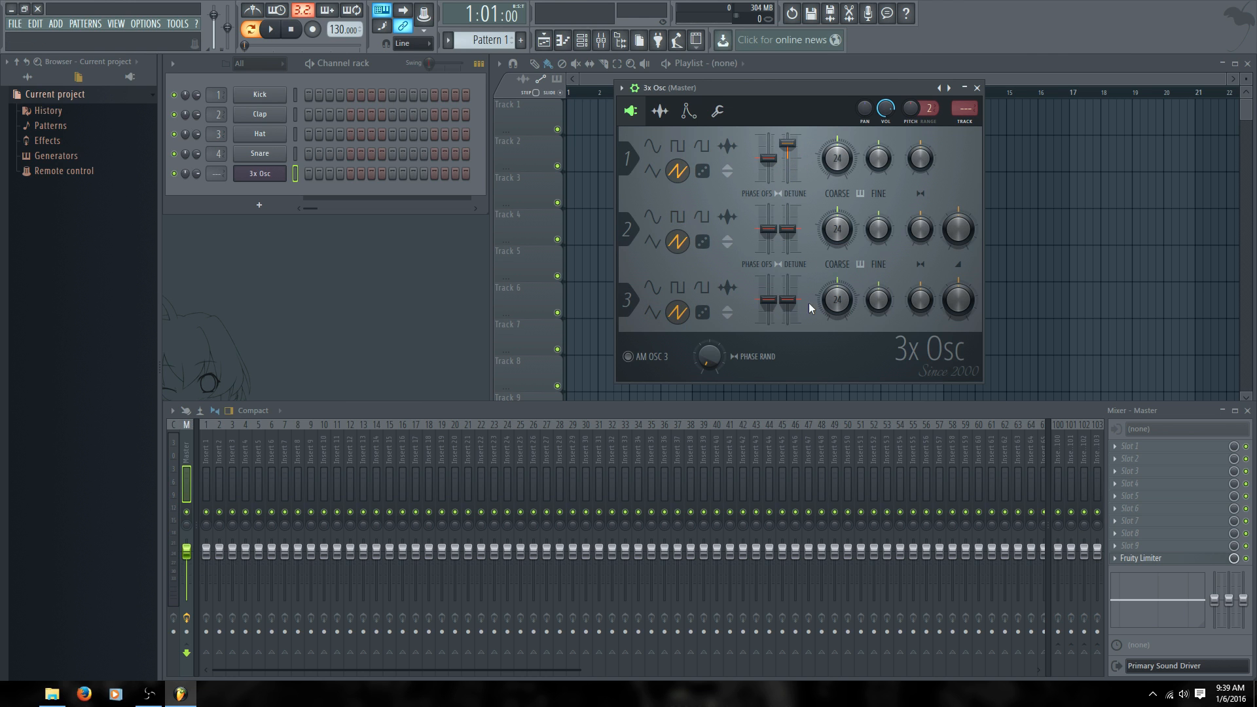
pyautogui.moveTo(795, 308); pyautogui.dragTo(796, 318)
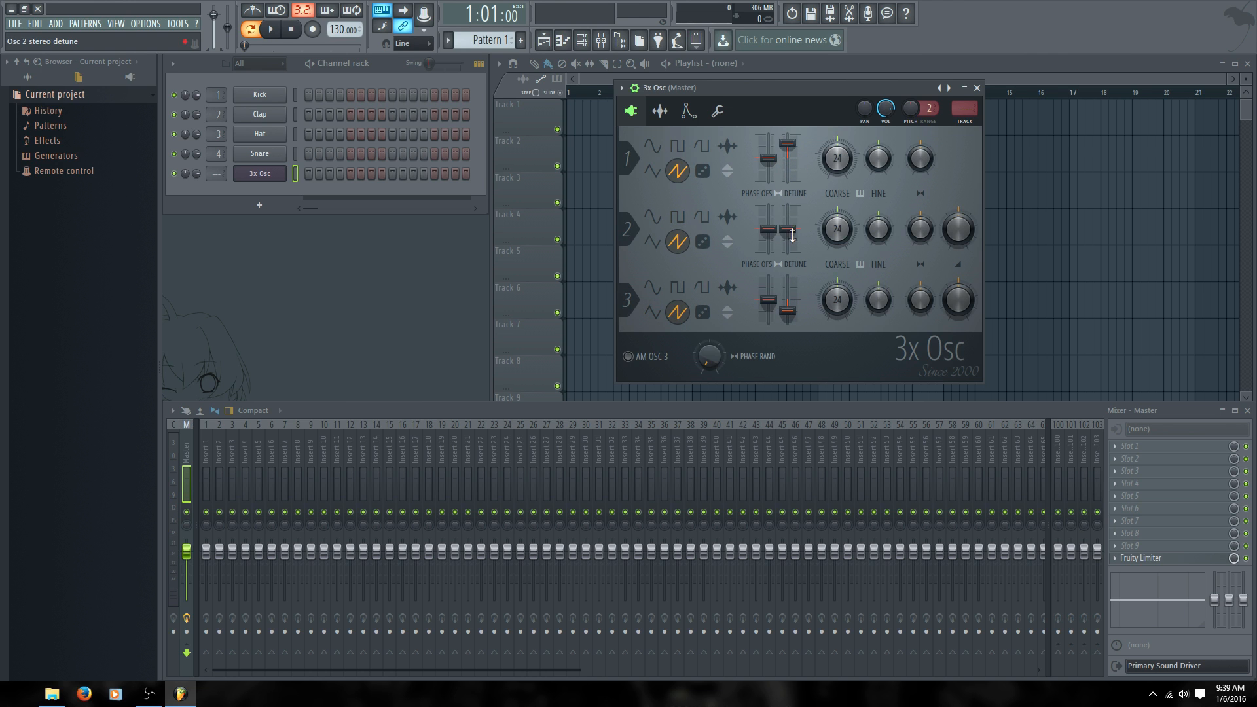
# Step: Raise oscillator 2's stereo detune slightly, set its coarse pitch to 0, and play test notes
pyautogui.moveTo(788, 229); pyautogui.dragTo(836, 253)
pyautogui.press('z')
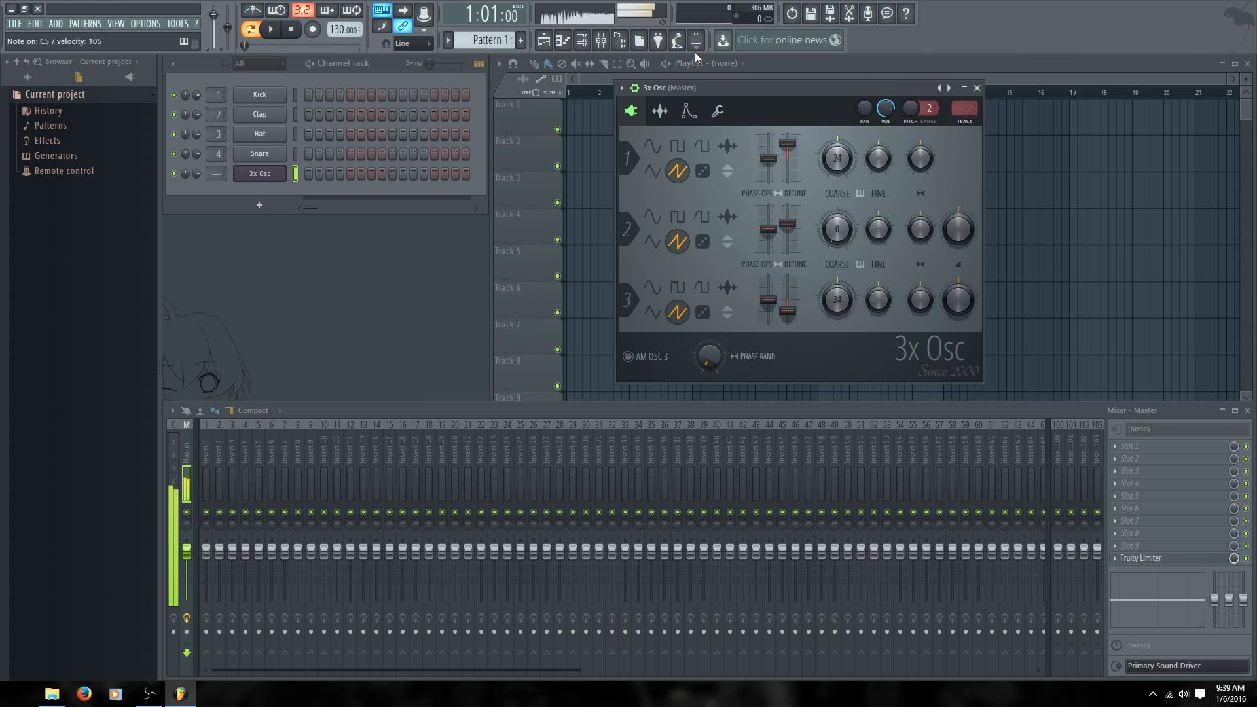
pyautogui.press('z')
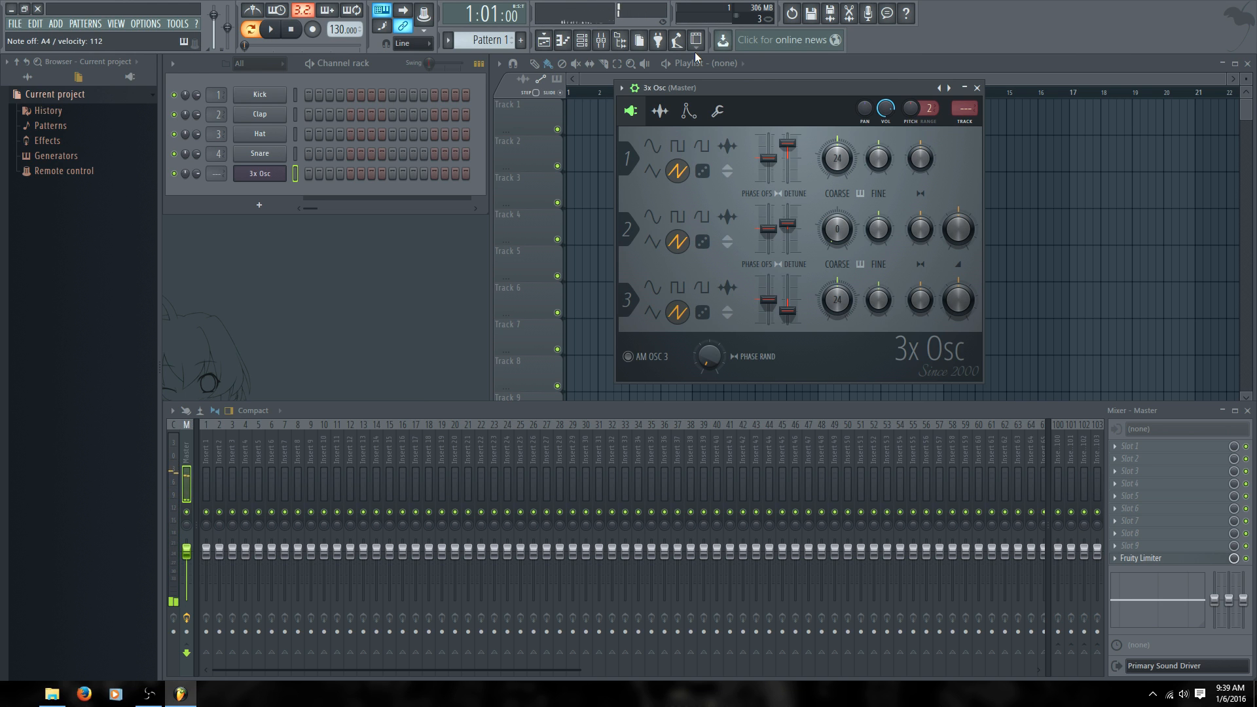
# Step: Reduce the volume envelope's attack and hold times to the minimum
pyautogui.click(719, 113)
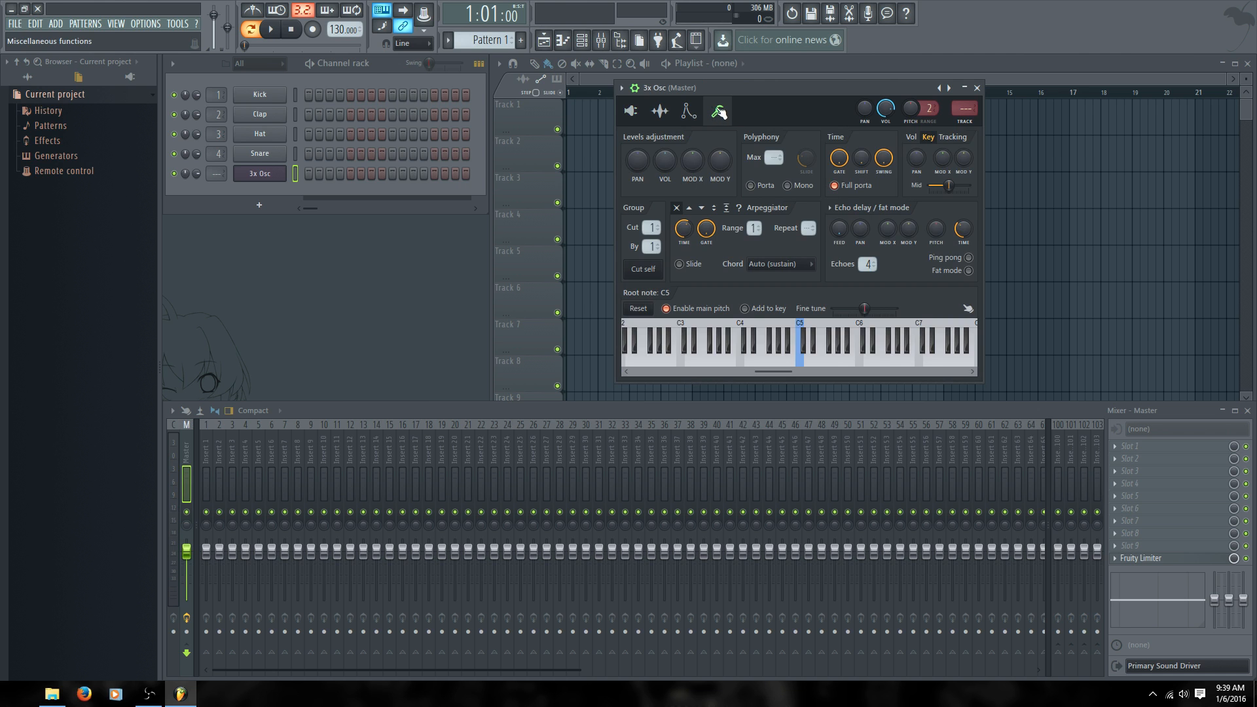
pyautogui.click(687, 111)
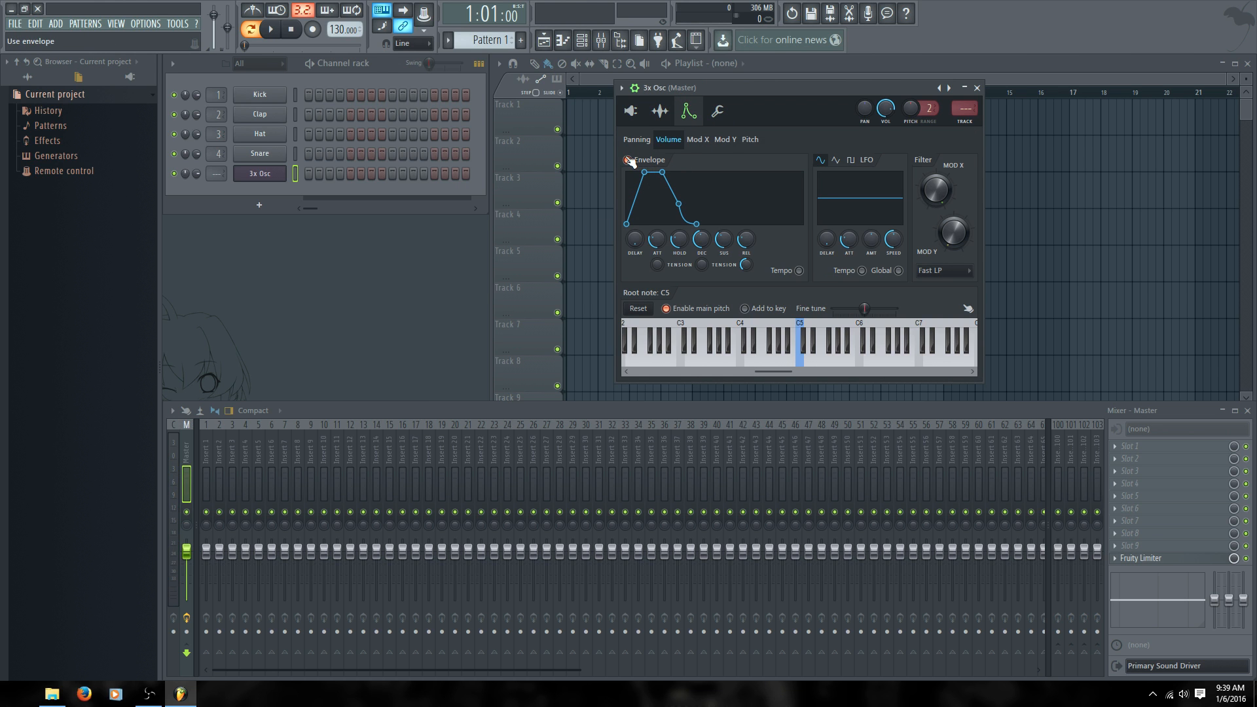
pyautogui.moveTo(639, 177); pyautogui.dragTo(627, 173)
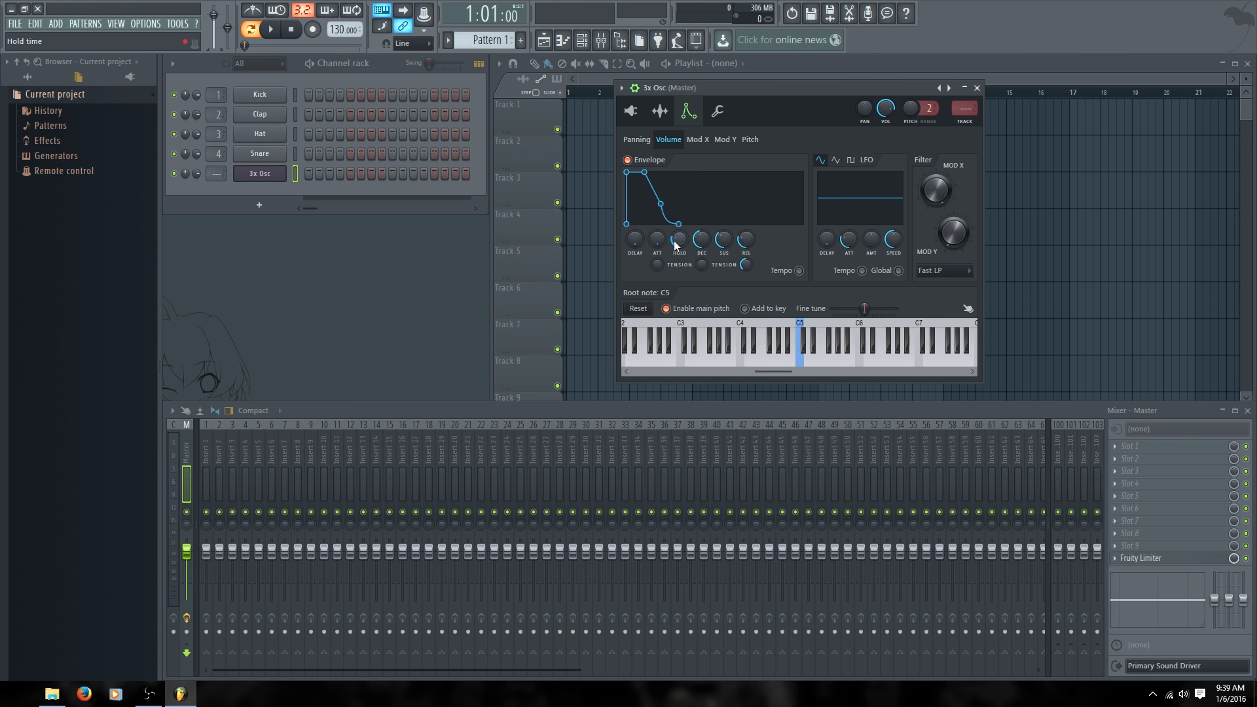
pyautogui.moveTo(676, 245); pyautogui.dragTo(701, 255)
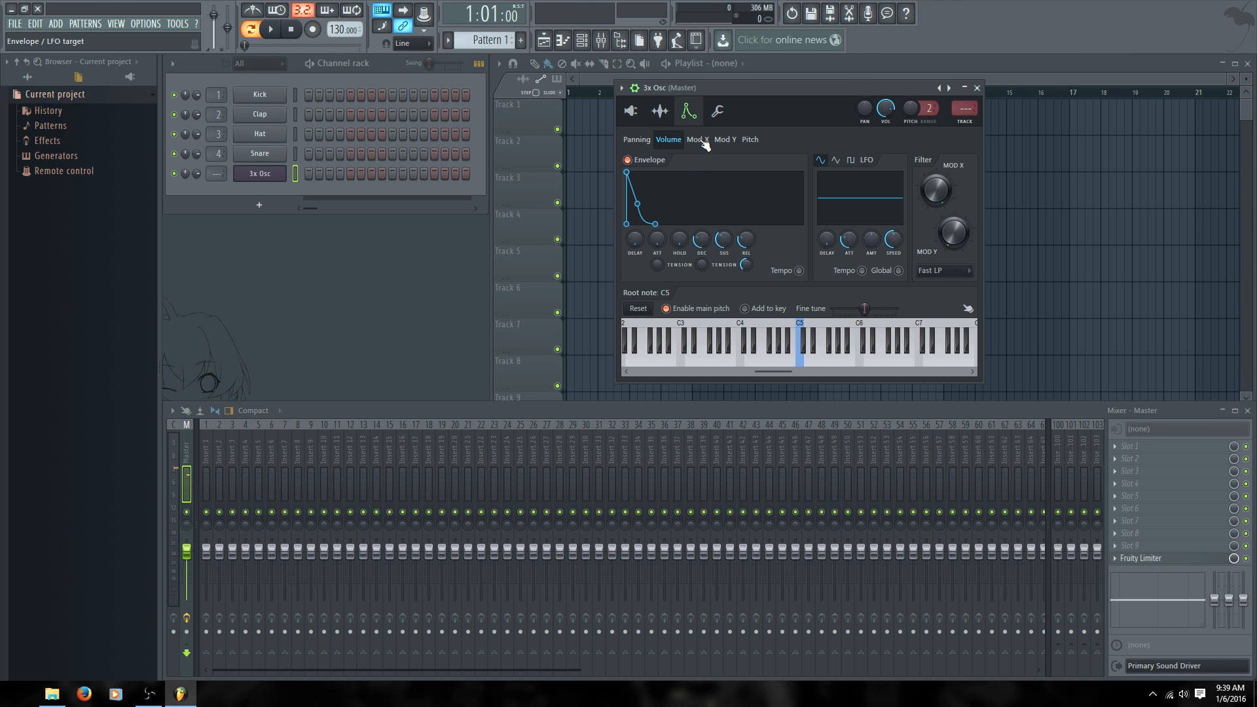
# Step: Raise the volume envelope's sustain to maximum and set the filter type to SVF LPx2
pyautogui.moveTo(722, 242); pyautogui.dragTo(723, 281)
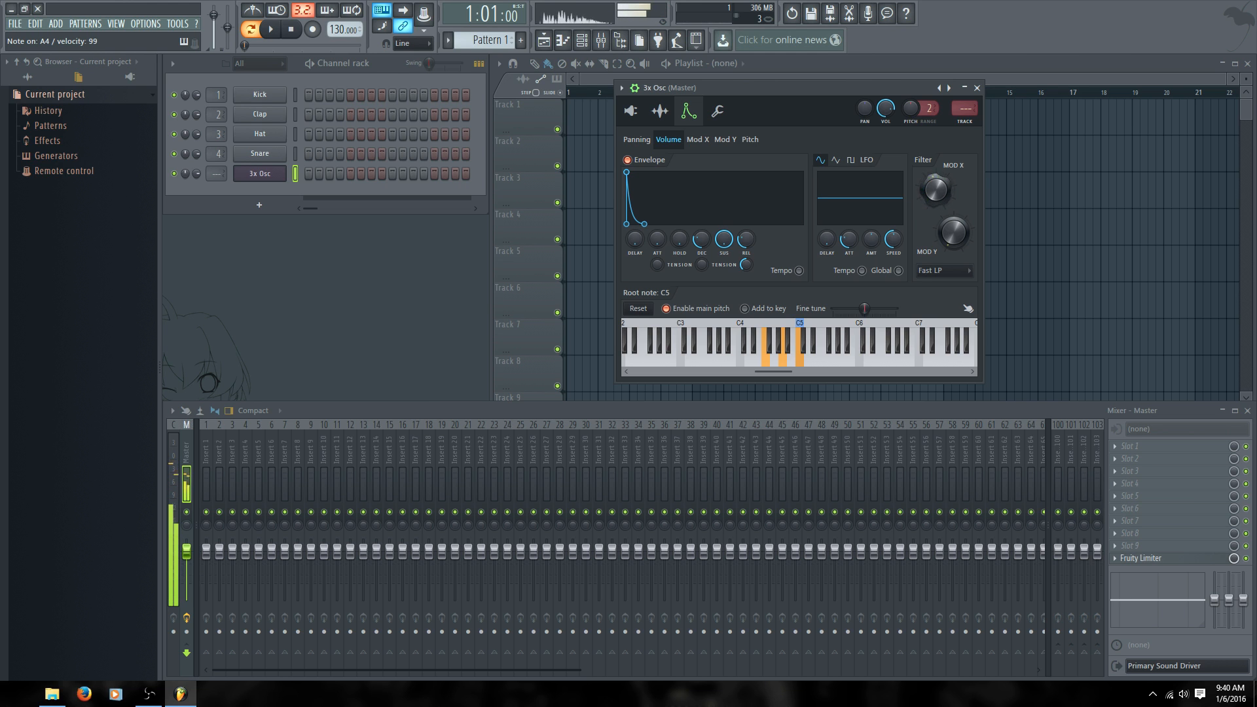
pyautogui.click(964, 276)
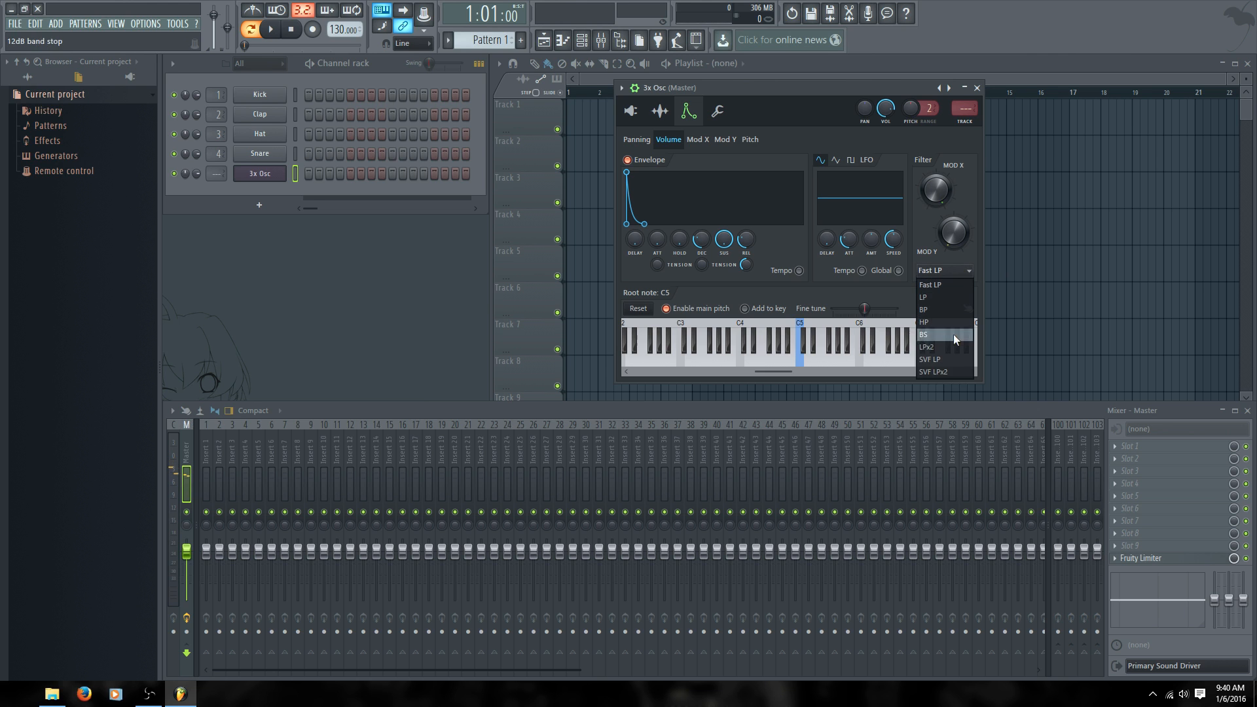
pyautogui.click(949, 371)
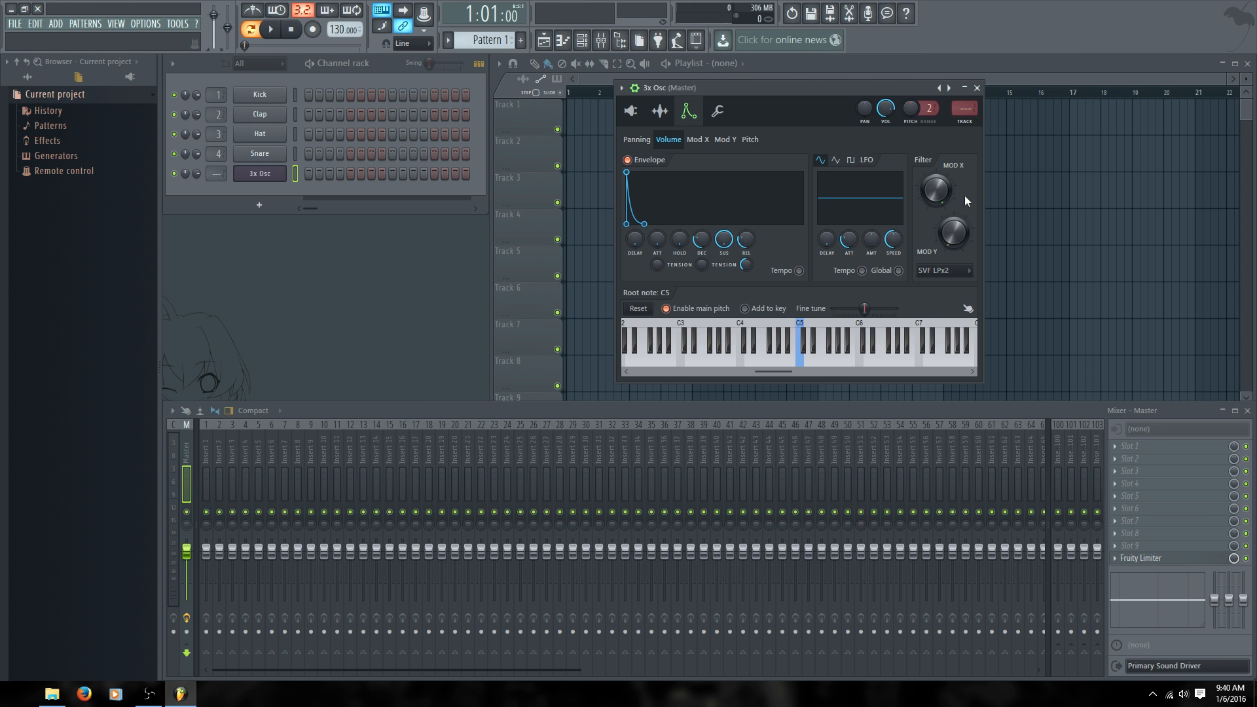
pyautogui.click(956, 272)
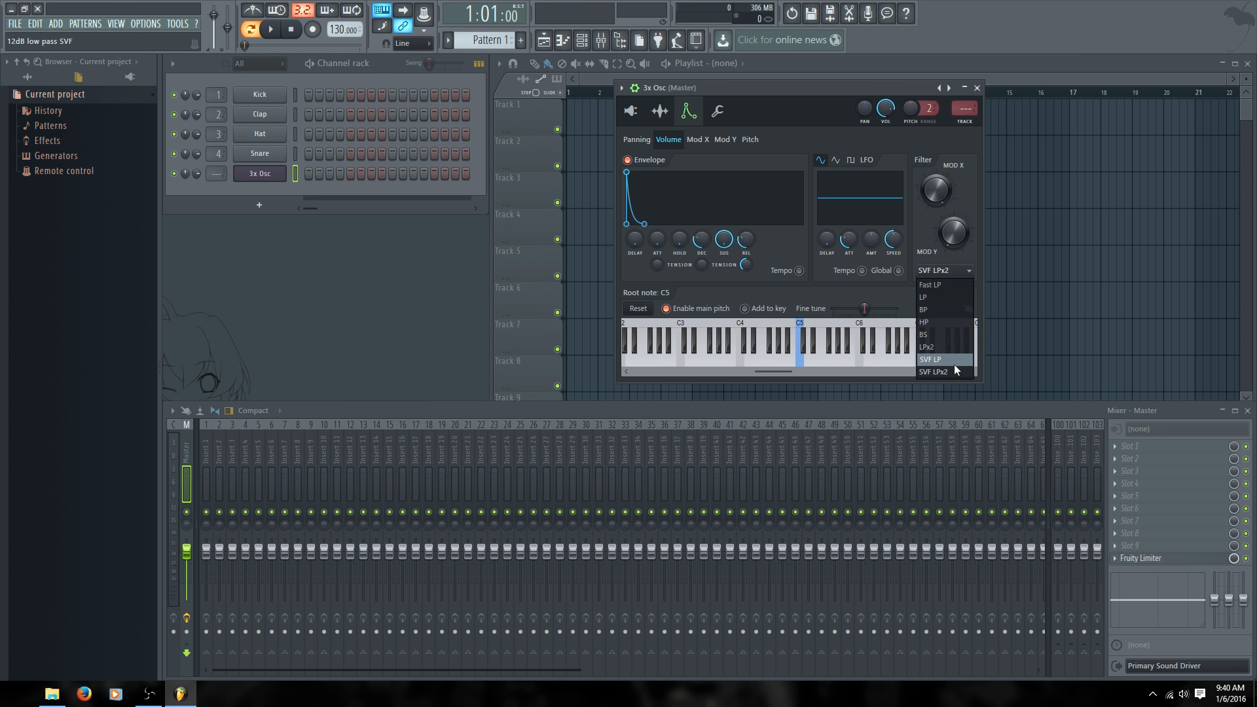
pyautogui.click(948, 269)
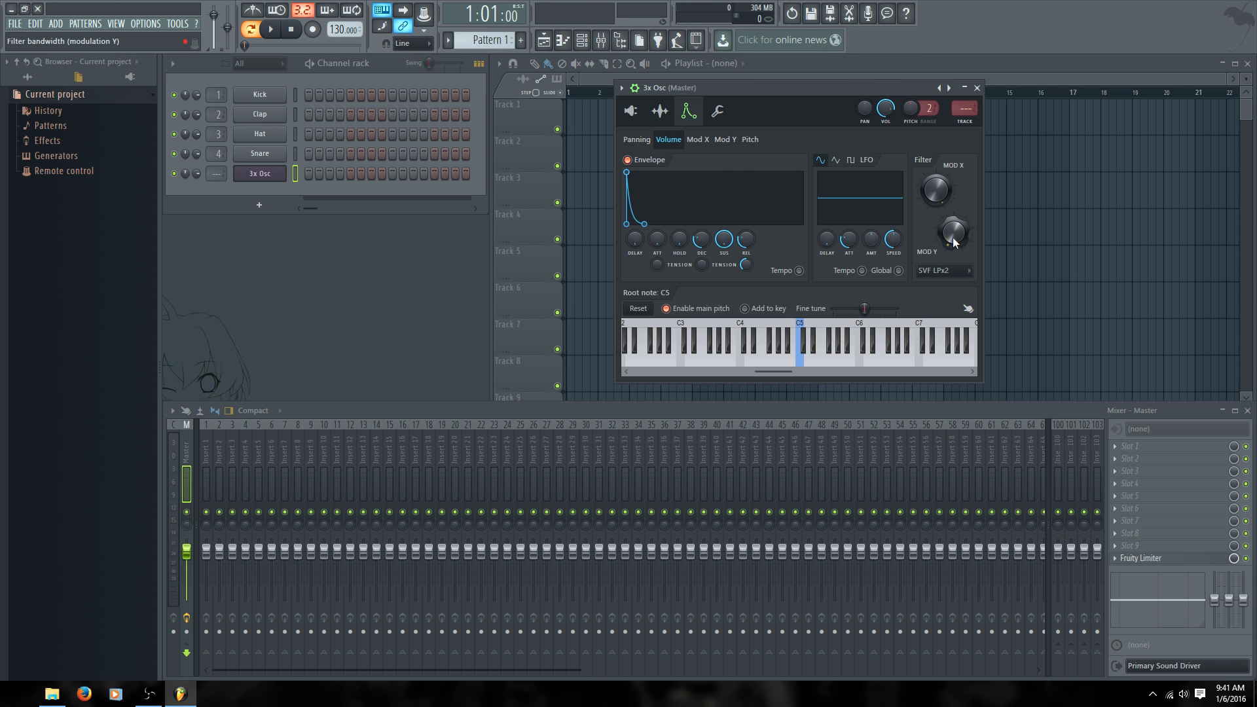
# Step: Enable the Mod X envelope and raise its amount to shape the filter cutoff
pyautogui.click(695, 141)
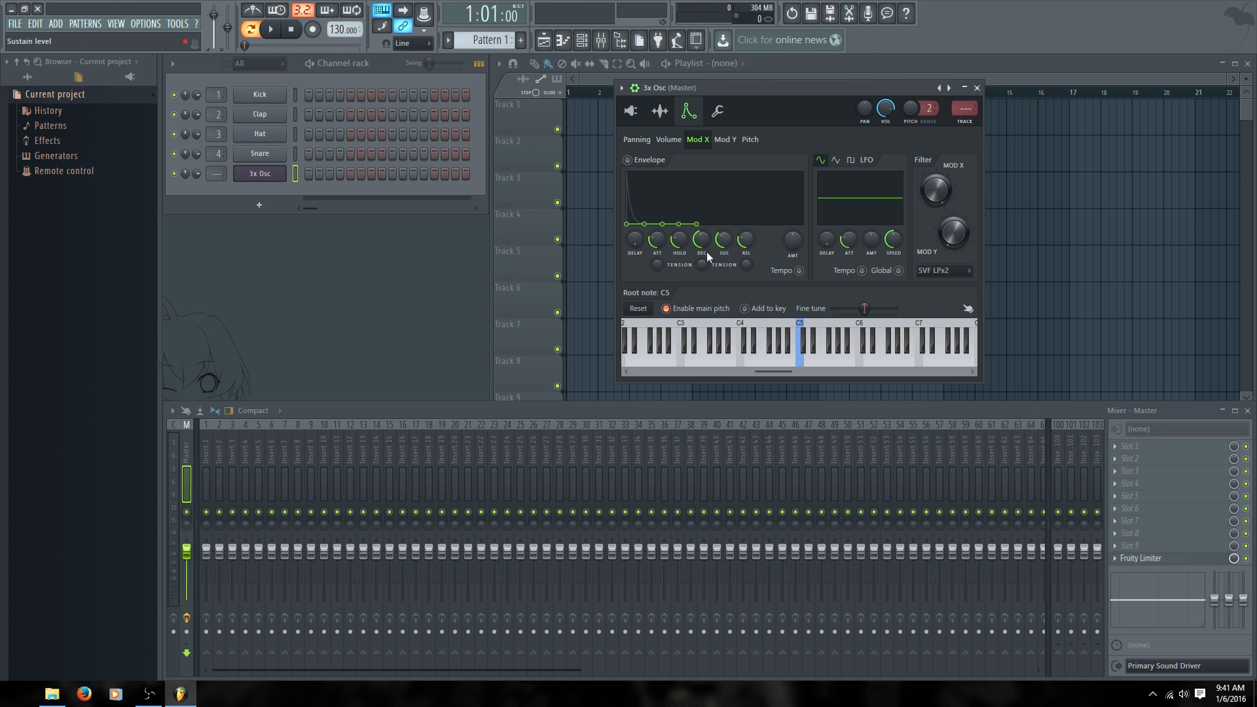
pyautogui.click(627, 160)
pyautogui.moveTo(792, 240); pyautogui.dragTo(786, 204)
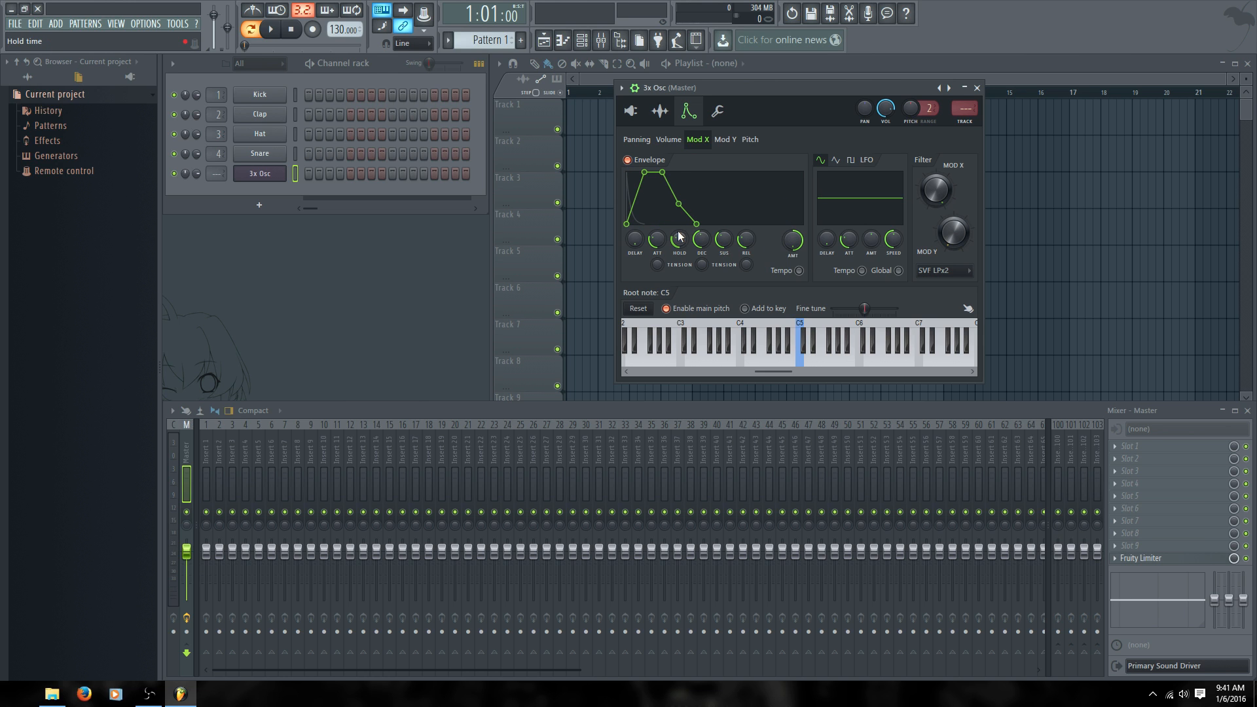
# Step: Give the Mod X envelope a short attack, minimal hold, decay and release, and full sustain, and play test notes
pyautogui.moveTo(659, 236); pyautogui.dragTo(745, 258)
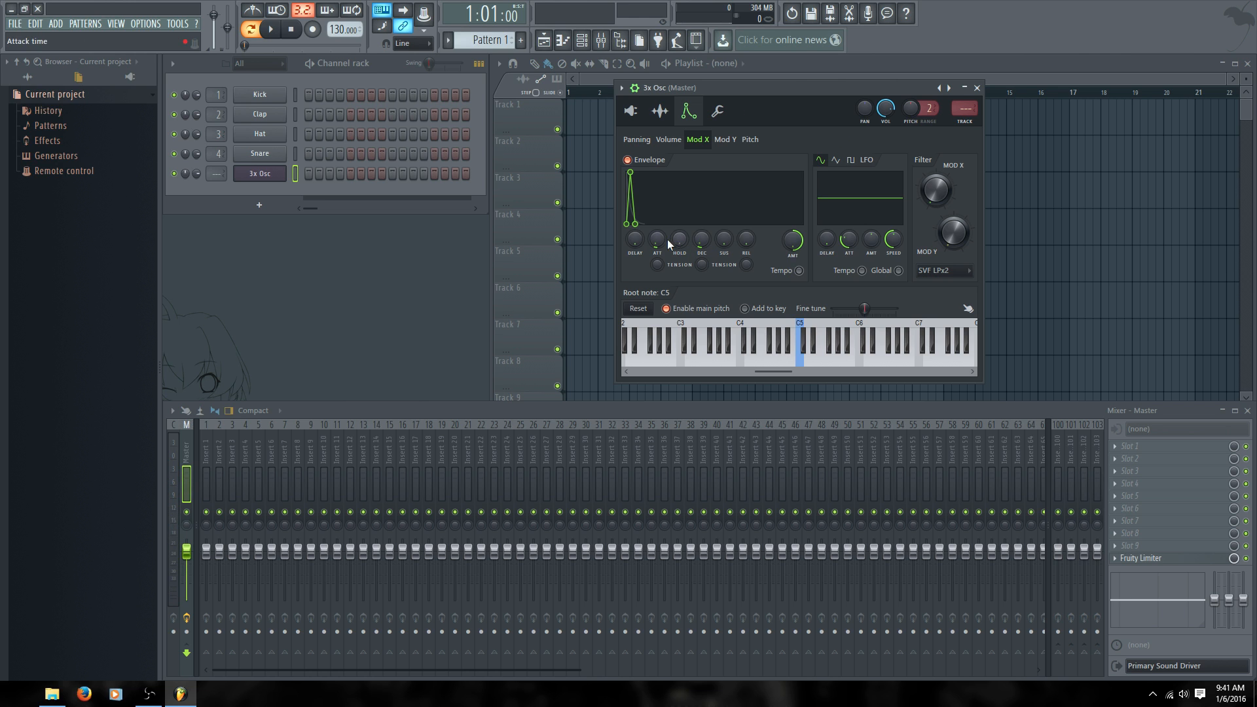
pyautogui.moveTo(657, 239); pyautogui.dragTo(657, 211)
pyautogui.moveTo(660, 232)
pyautogui.mouseDown()
pyautogui.moveTo(660, 255)
pyautogui.moveTo(661, 230)
pyautogui.moveTo(661, 242)
pyautogui.mouseUp()
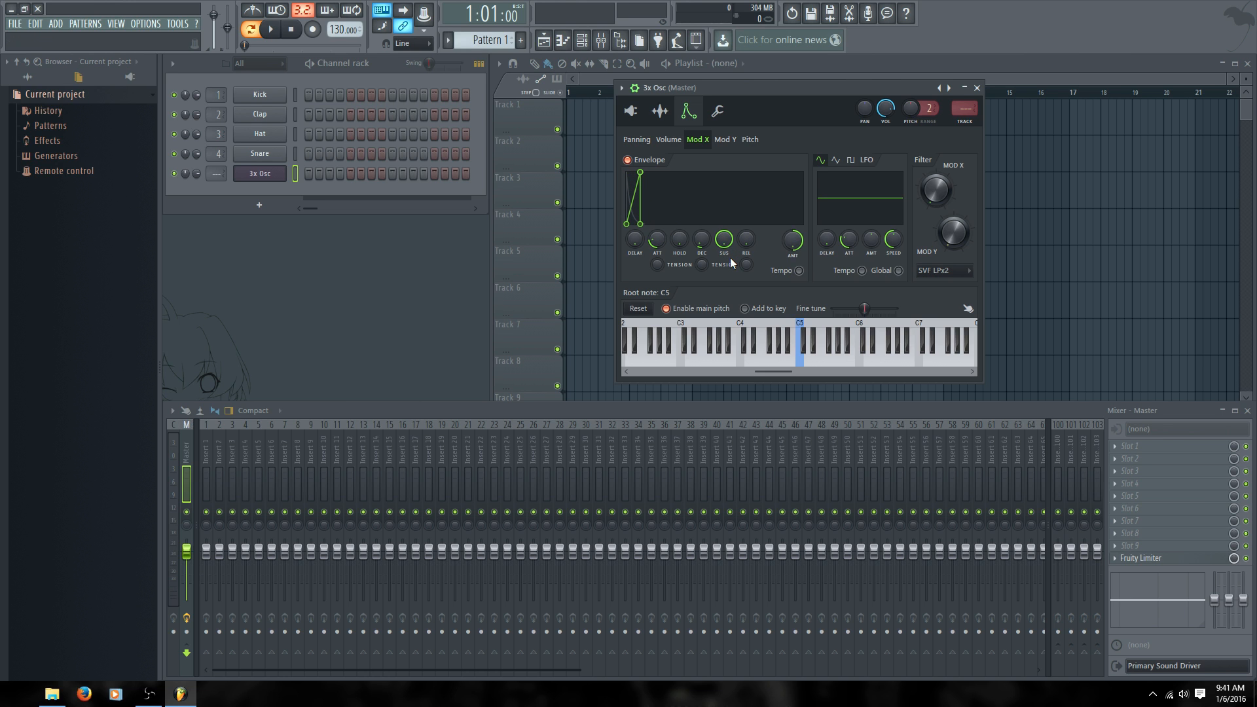
pyautogui.press('v')
pyautogui.press('n')
pyautogui.press(',')
pyautogui.press('v')
pyautogui.press('n')
pyautogui.press(',')
# Step: Lengthen the release times of the volume and Mod X envelopes
pyautogui.click(668, 139)
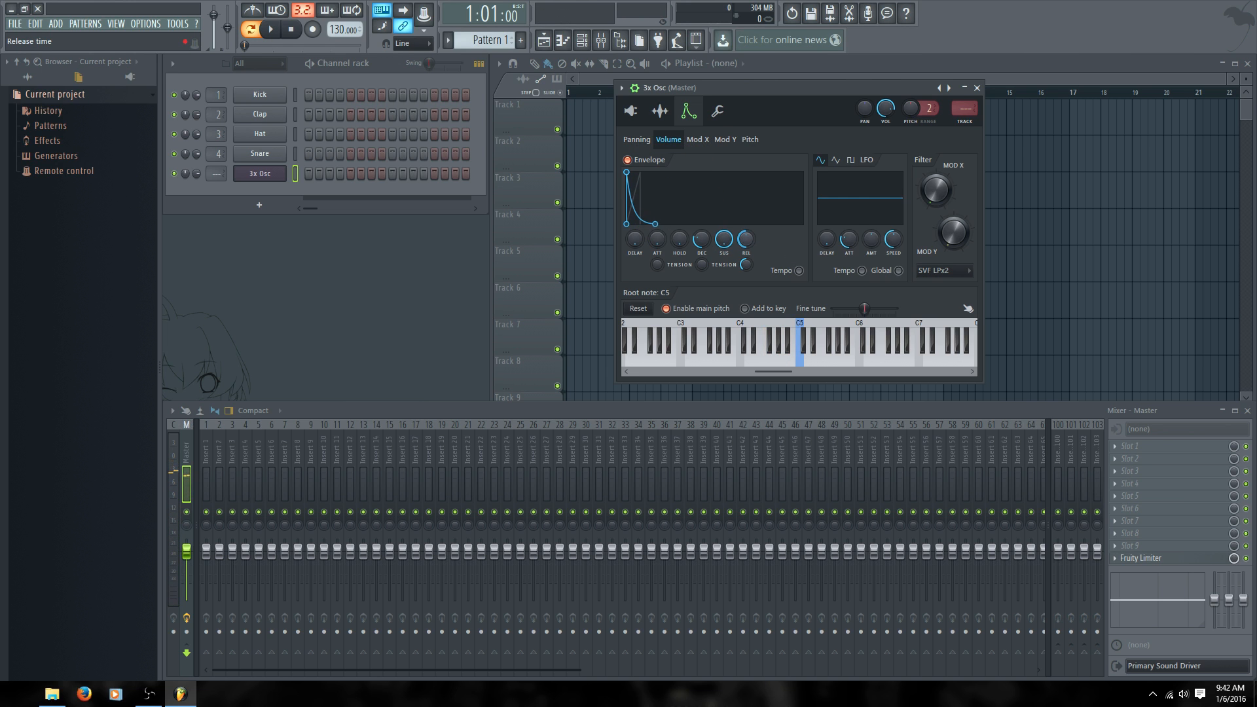
pyautogui.click(698, 139)
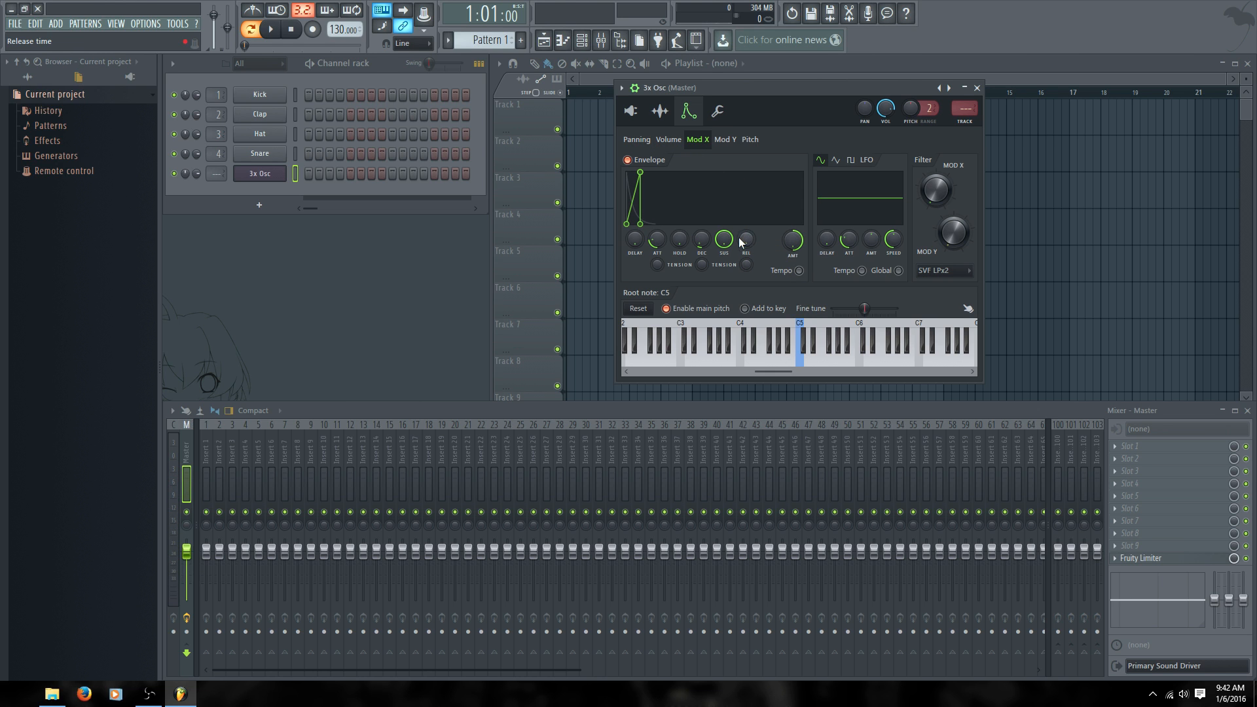
pyautogui.moveTo(746, 239); pyautogui.dragTo(746, 219)
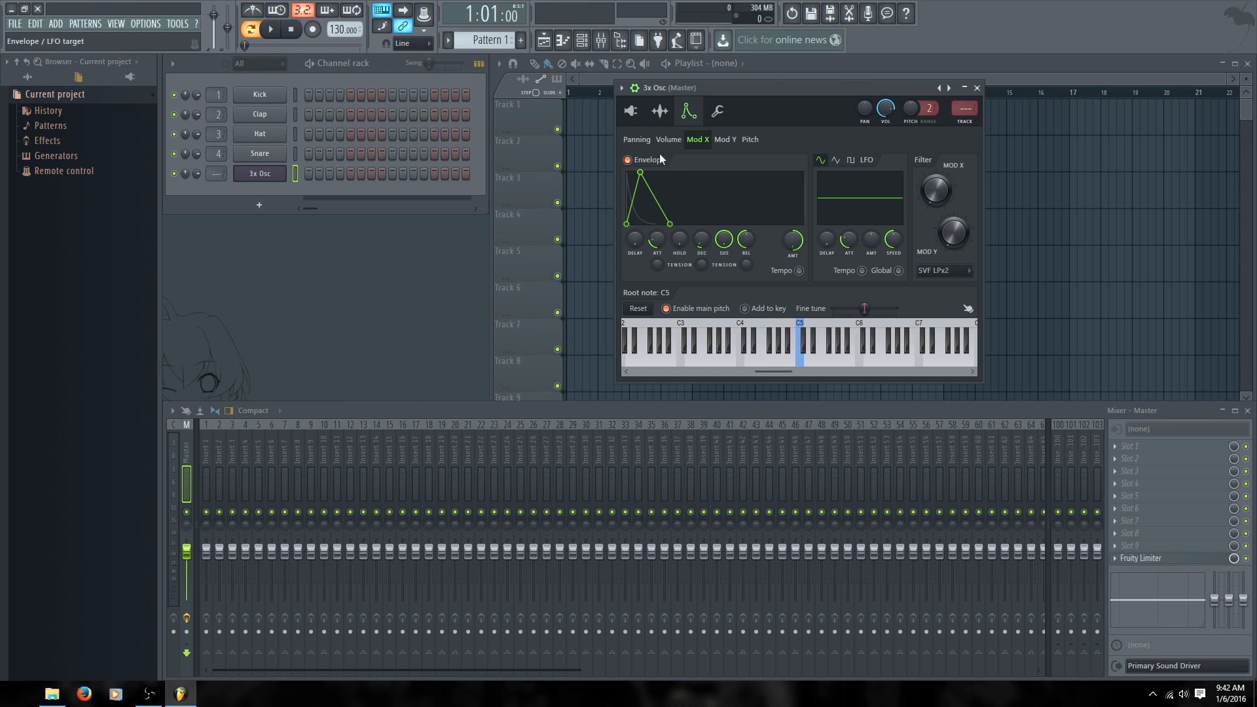
# Step: Add a subtle sine pitch LFO with minimum attack, adjust its speed, and return to the oscillator settings
pyautogui.click(746, 141)
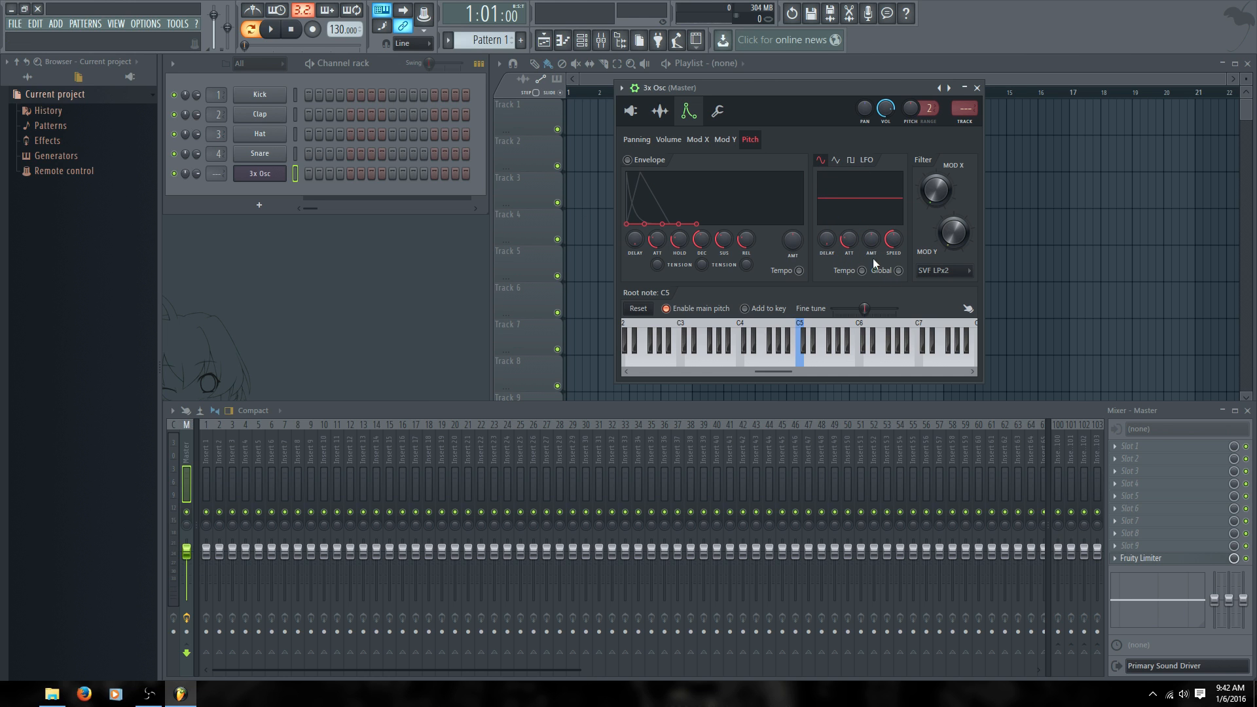
pyautogui.moveTo(870, 238); pyautogui.dragTo(871, 233)
pyautogui.moveTo(893, 239); pyautogui.dragTo(893, 219)
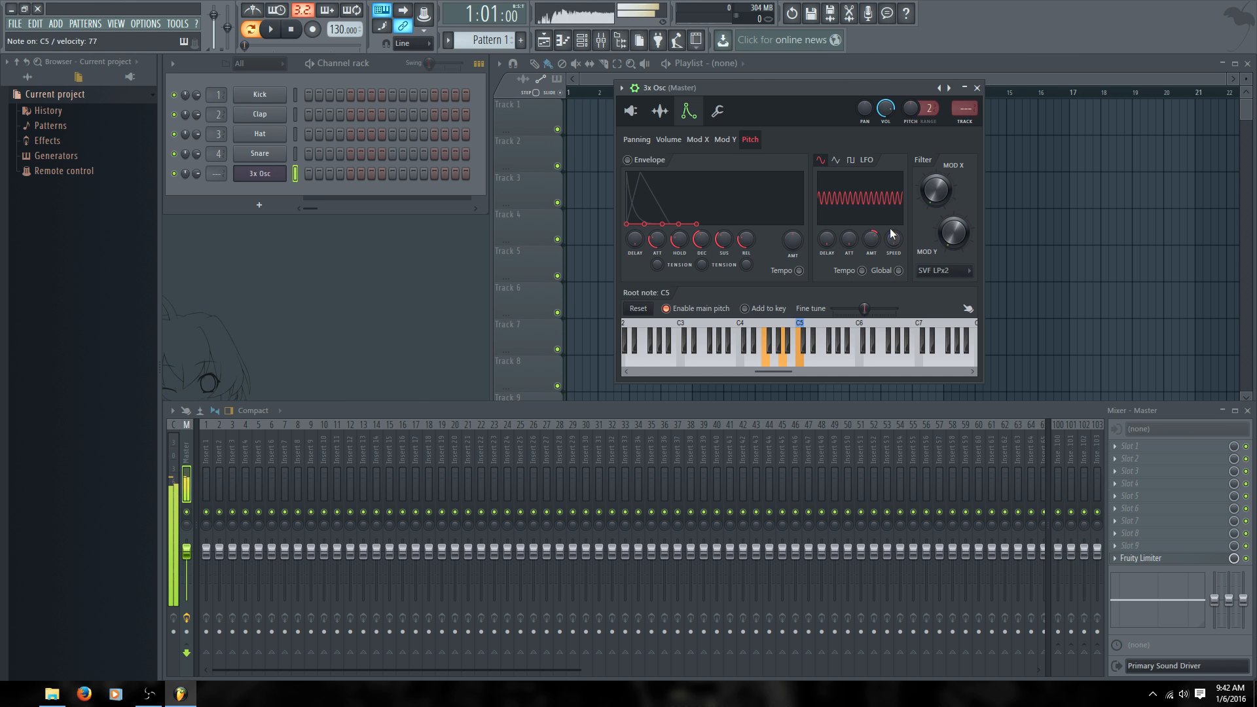
pyautogui.moveTo(869, 241); pyautogui.dragTo(869, 243)
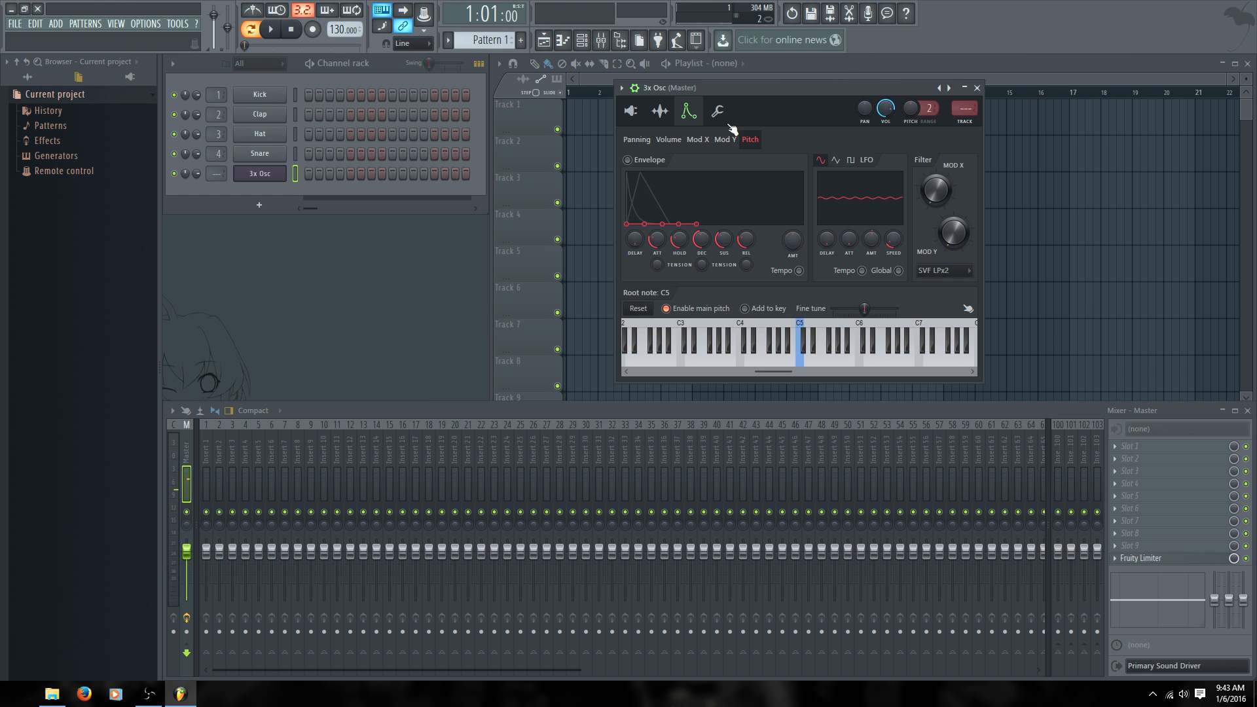
pyautogui.click(630, 110)
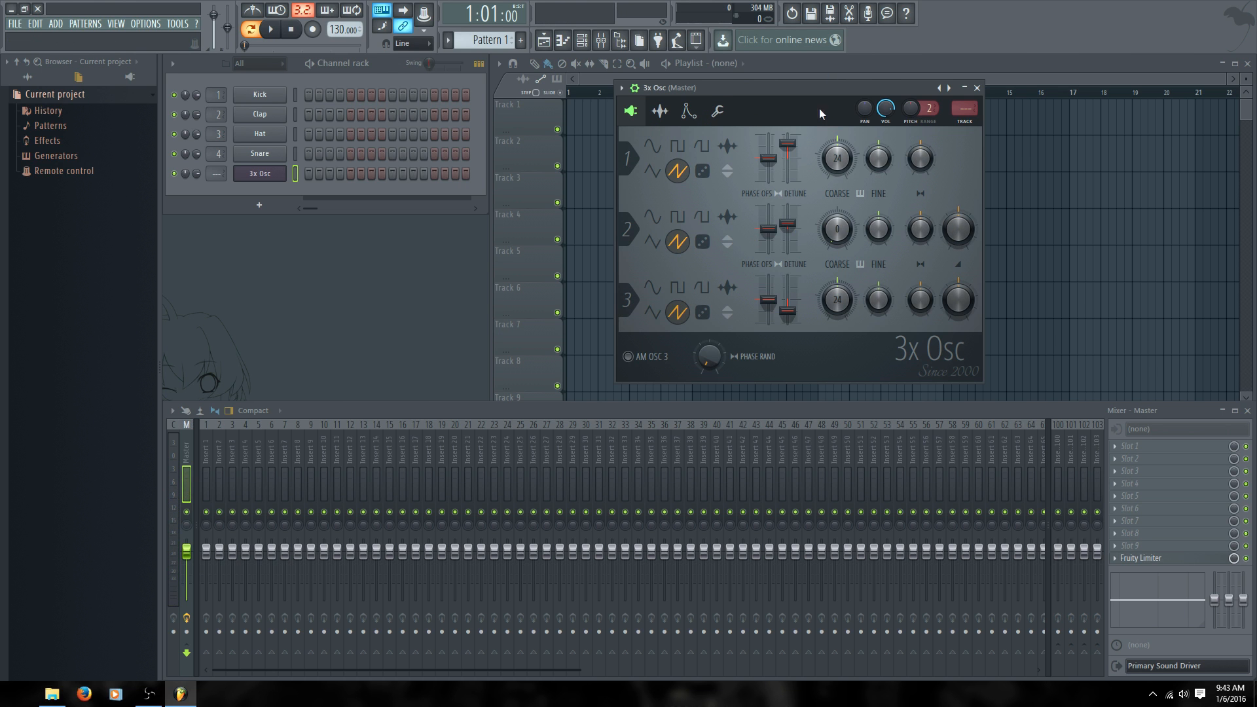
pyautogui.moveTo(805, 85)
pyautogui.mouseDown()
pyautogui.moveTo(777, 79)
pyautogui.moveTo(803, 90)
pyautogui.mouseUp()
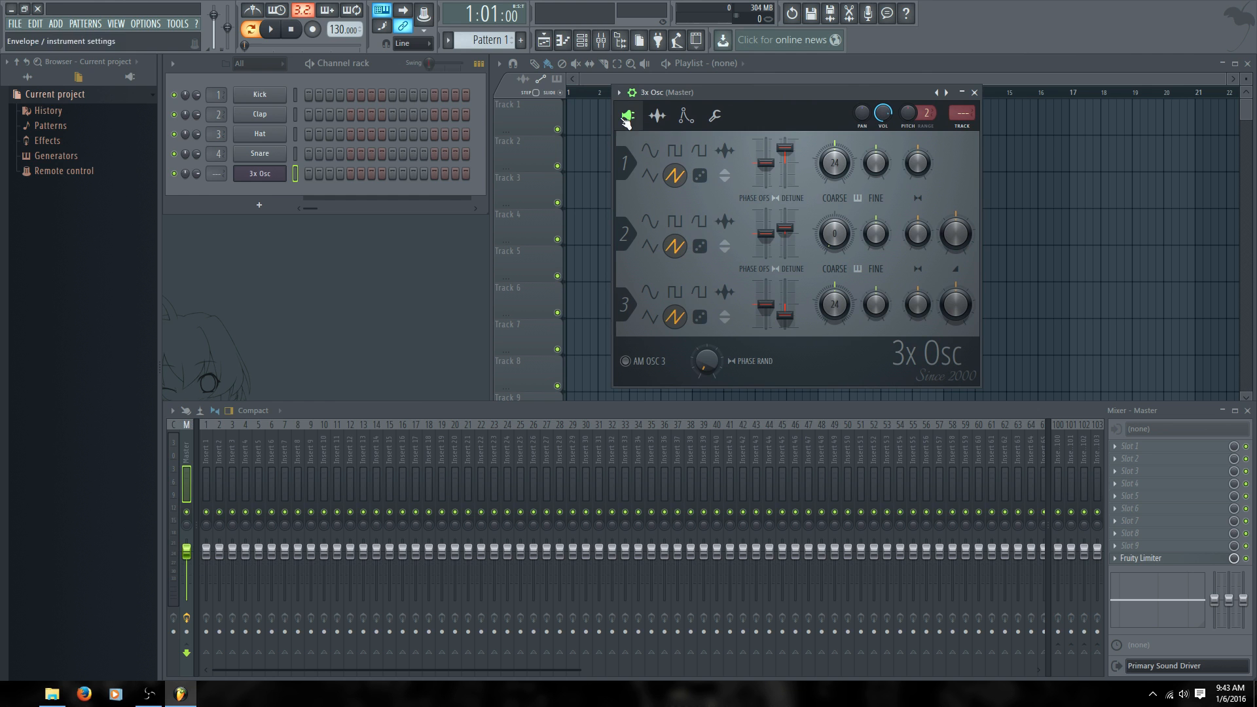
# Step: Add a Sawer synthesizer channel and move its window clear of the channel rack
pyautogui.click(259, 205)
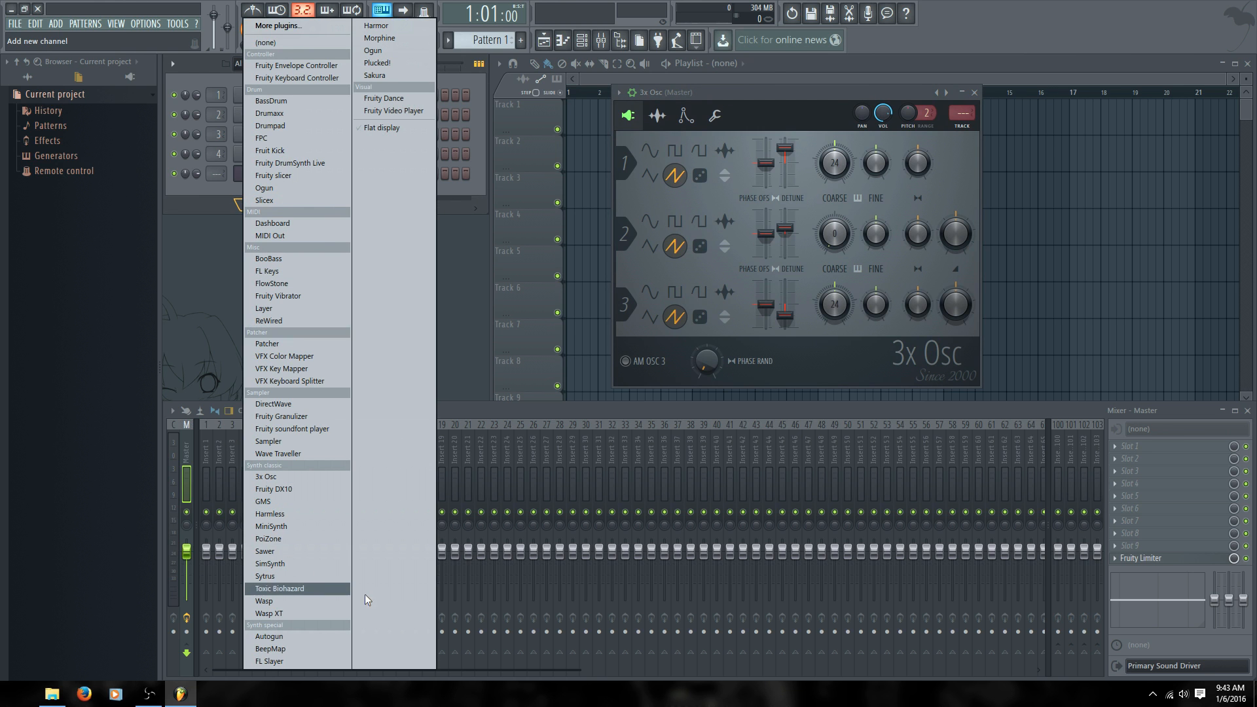
pyautogui.click(302, 551)
pyautogui.moveTo(608, 239); pyautogui.dragTo(770, 62)
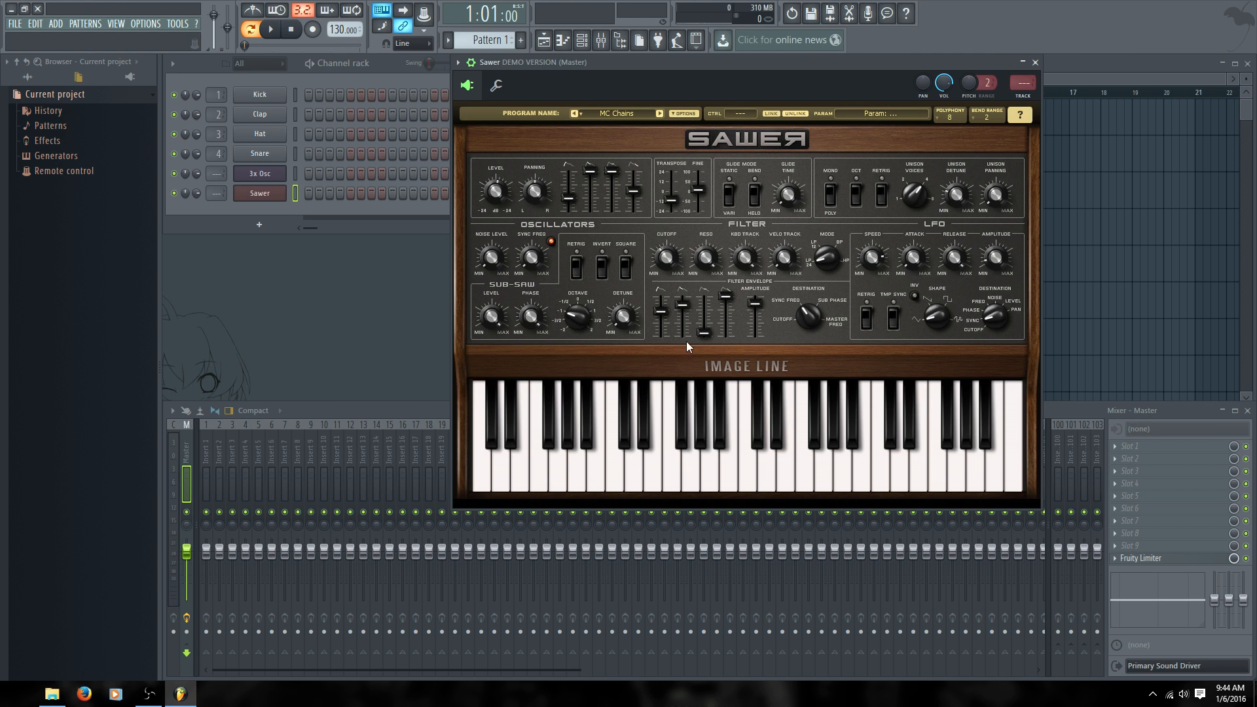
# Step: Examine Sawer's filter mode, sub-saw phase and sub-saw detune controls, and close its window
pyautogui.click(829, 259)
pyautogui.click(538, 316)
pyautogui.click(623, 316)
pyautogui.click(1034, 62)
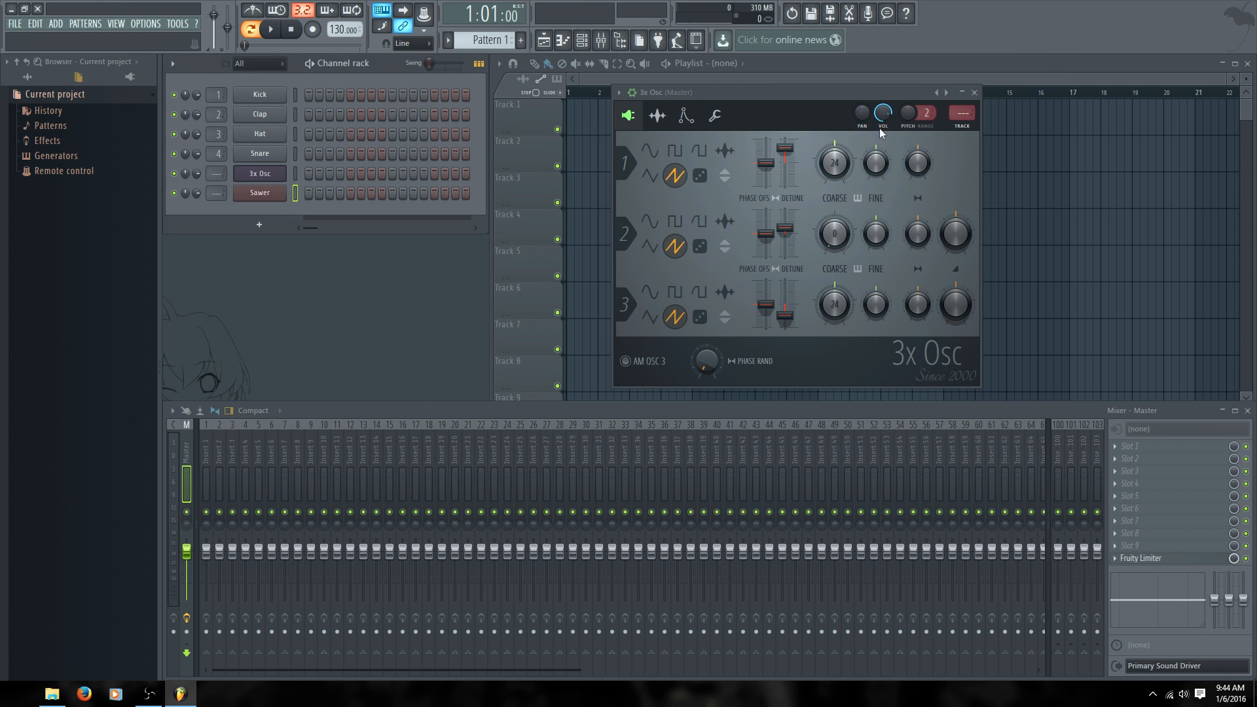
# Step: Add a Toxic Biohazard synthesizer channel, close its window, and briefly show the Sawer interface again
pyautogui.click(266, 227)
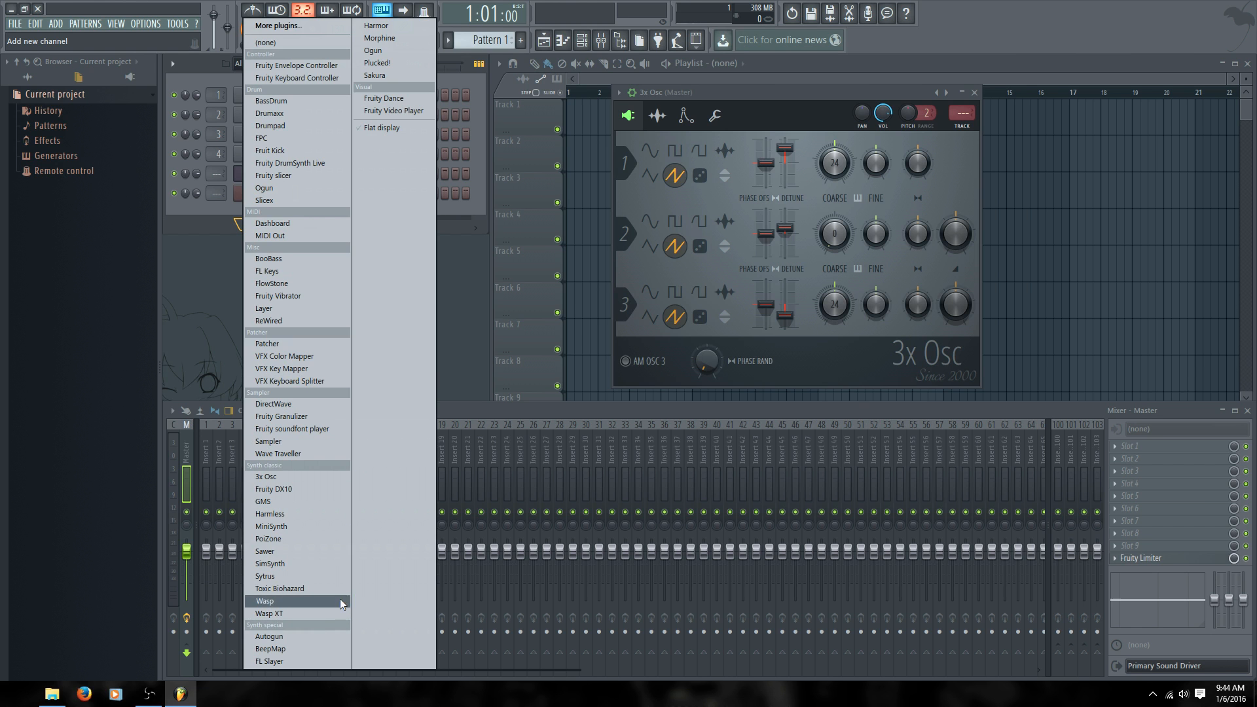
pyautogui.click(325, 588)
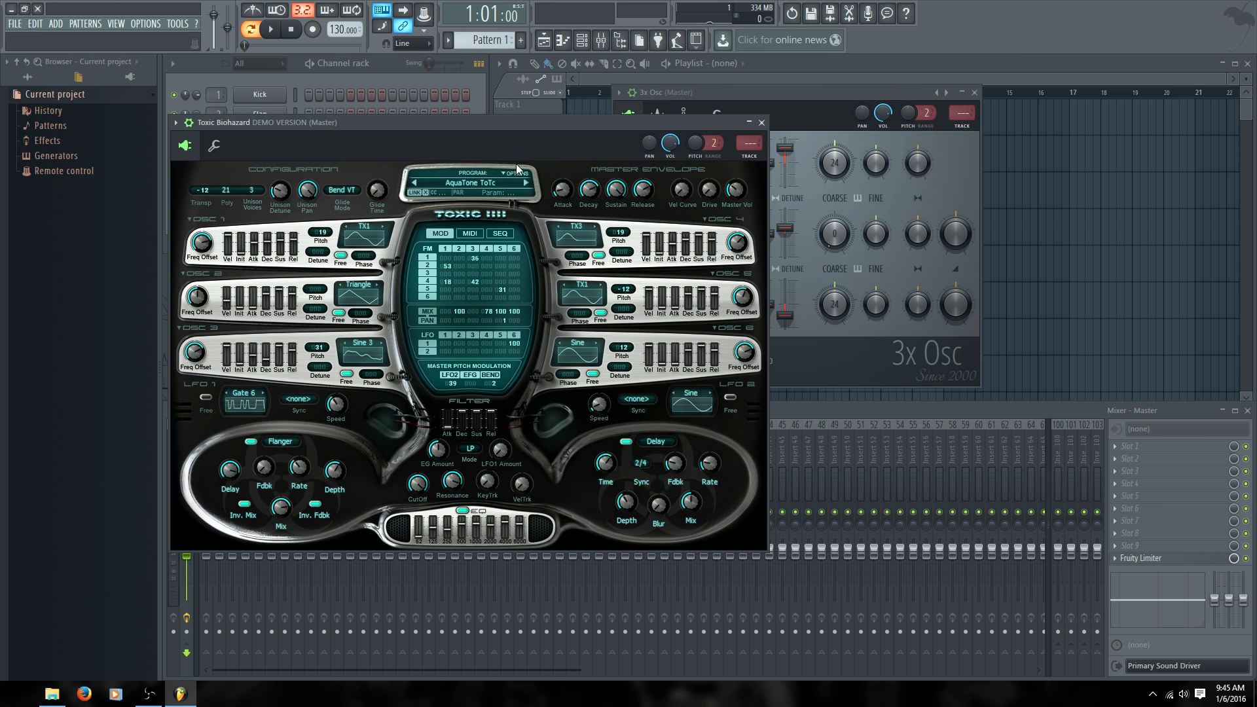
pyautogui.click(761, 123)
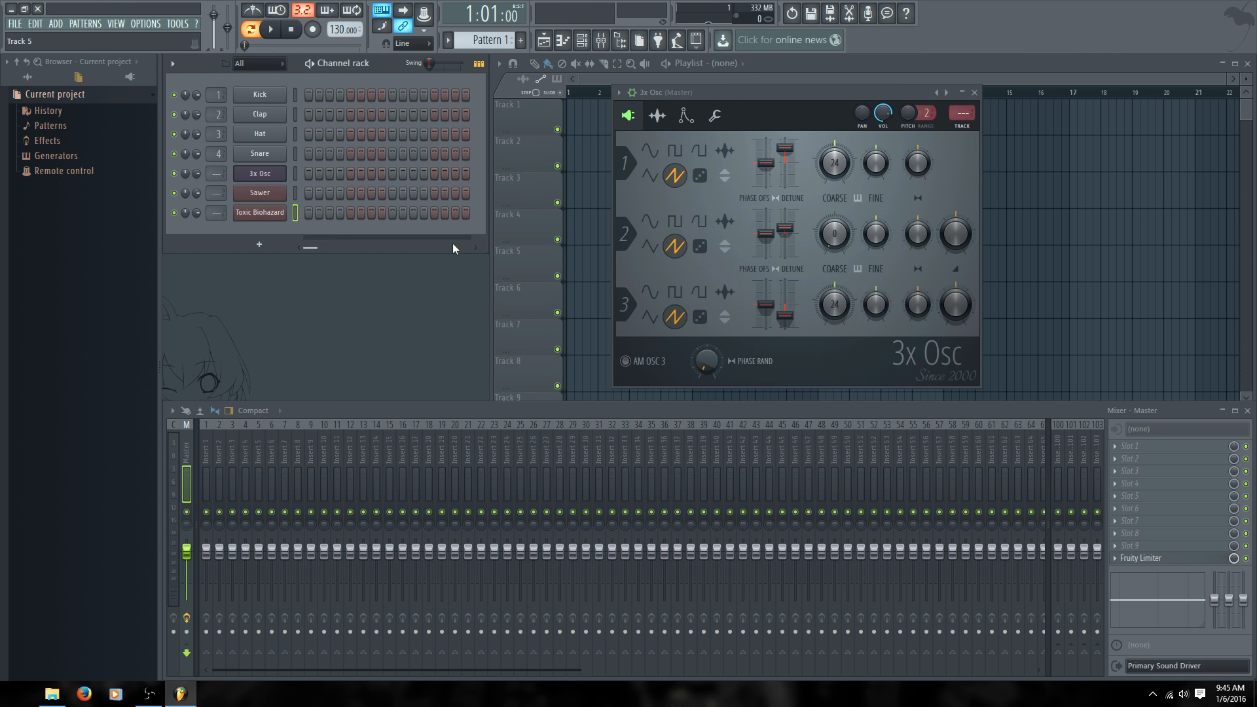
pyautogui.click(262, 194)
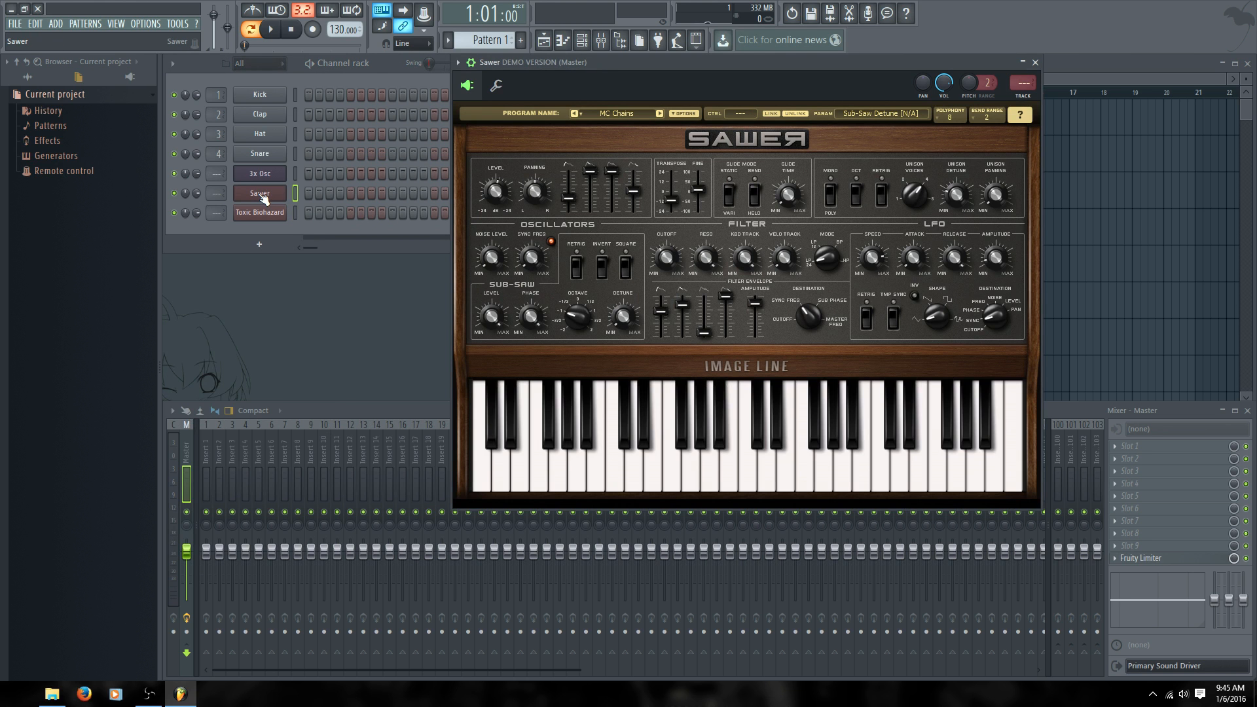
pyautogui.click(261, 196)
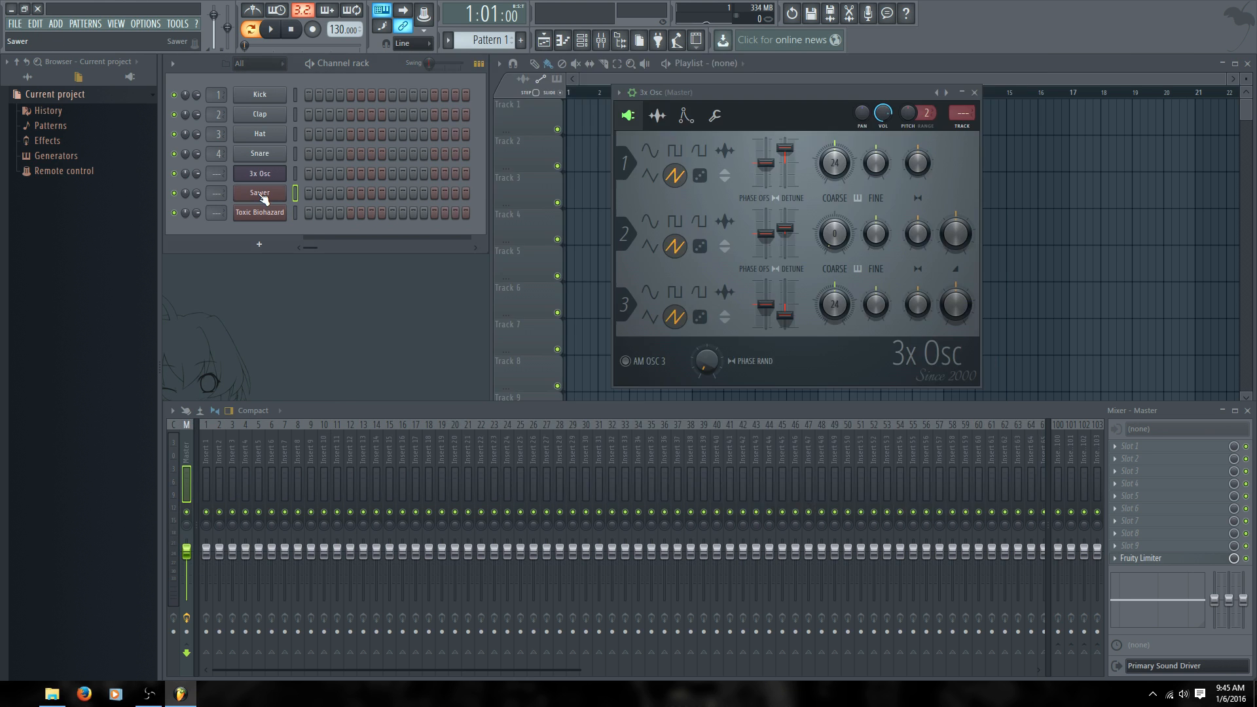